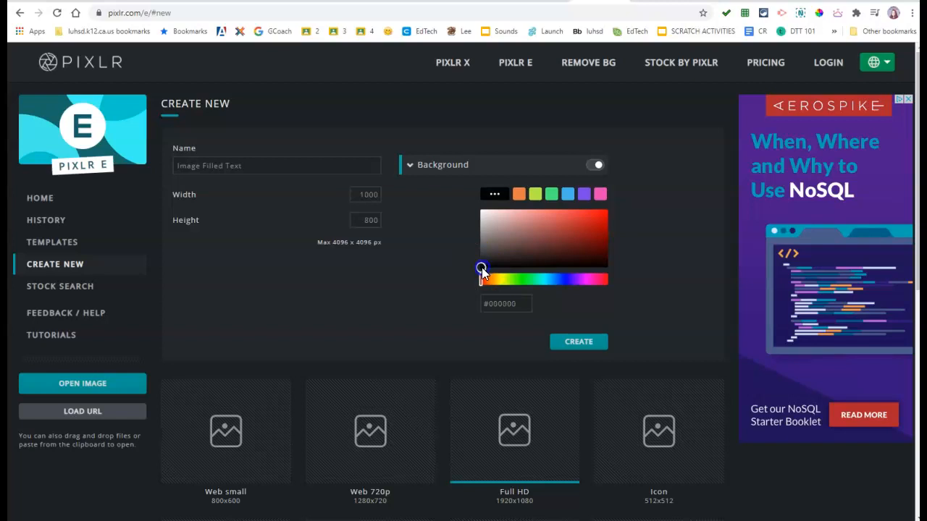
Create the new 1000 x 800 px image named Image Filled Text with a black #000000 background.
{"action": "left_click", "coordinate": [490, 304]}
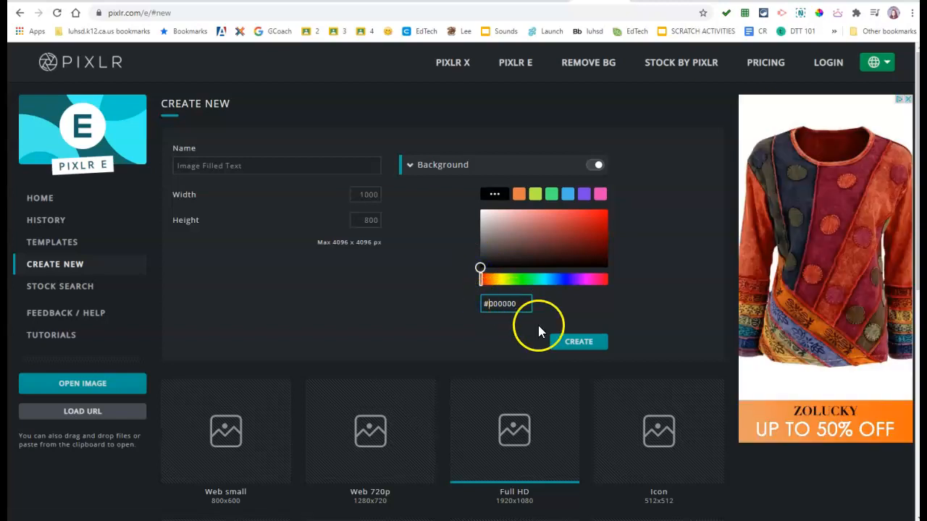
{"action": "left_click", "coordinate": [572, 342]}
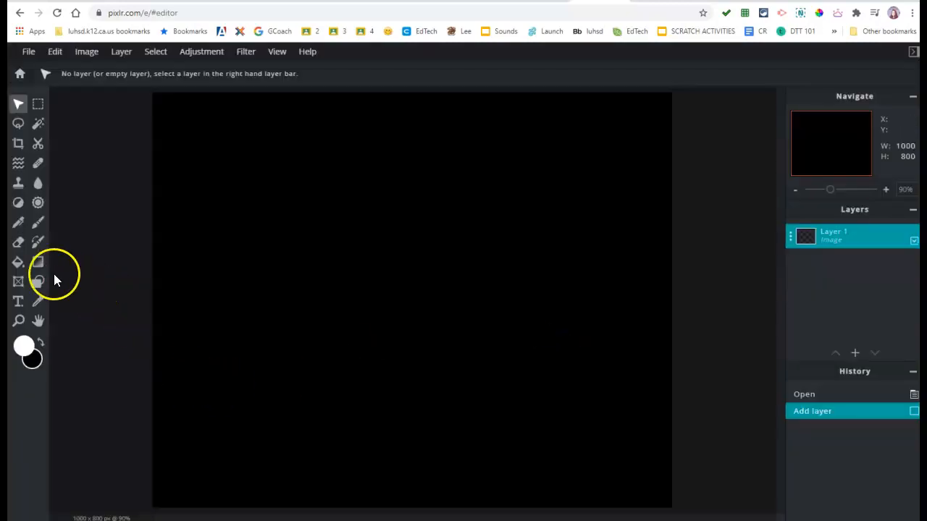
Dismiss the ad and add a new text layer reading "Hawaii" to the black canvas.
{"action": "left_click", "coordinate": [19, 304]}
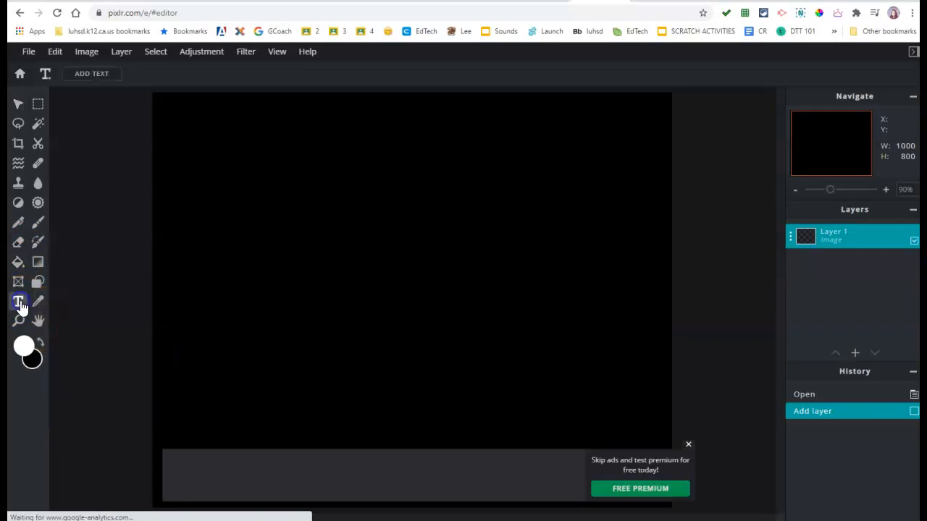
{"action": "left_click", "coordinate": [687, 447]}
{"action": "left_click", "coordinate": [215, 238]}
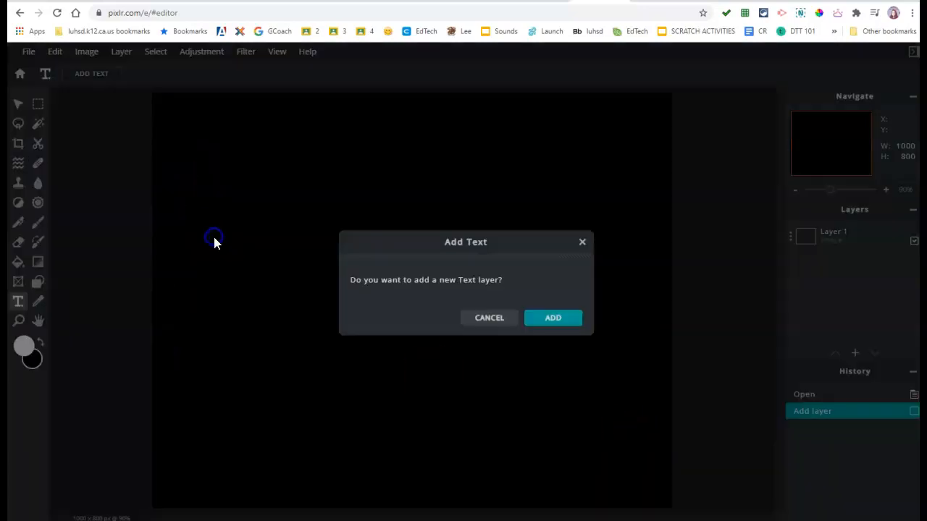
{"action": "left_click", "coordinate": [540, 316]}
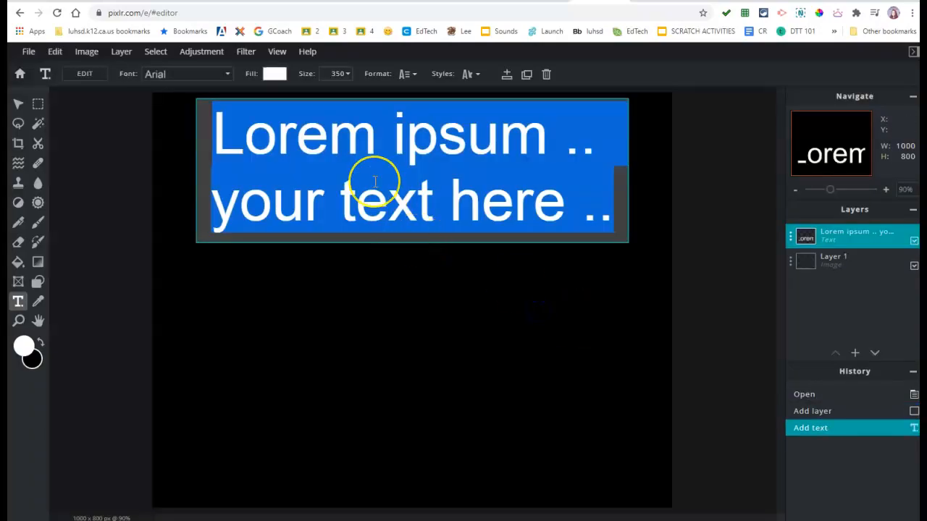
{"action": "type", "text": "Hawaii"}
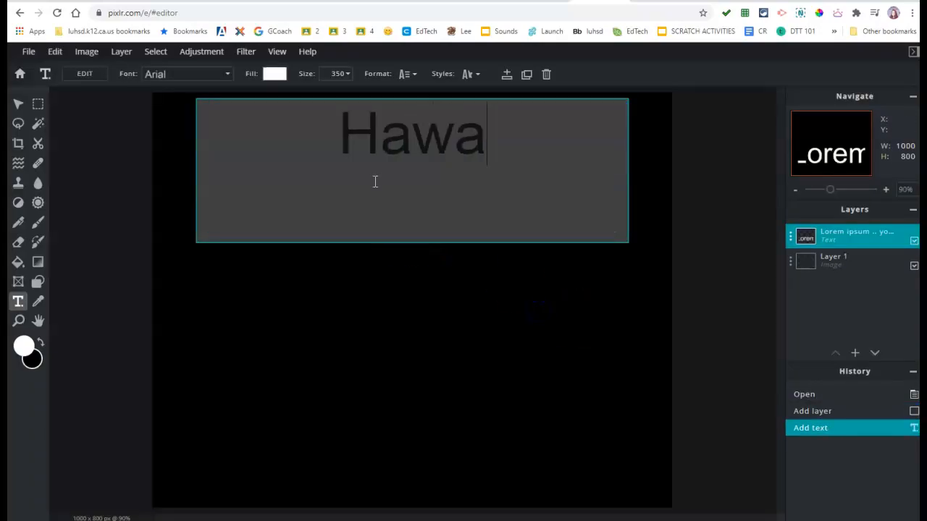
Widen the Hawaii text box on both sides to nearly the canvas width and set the text size to 300.
{"action": "left_click_drag", "start_coordinate": [525, 116], "coordinate": [326, 147]}
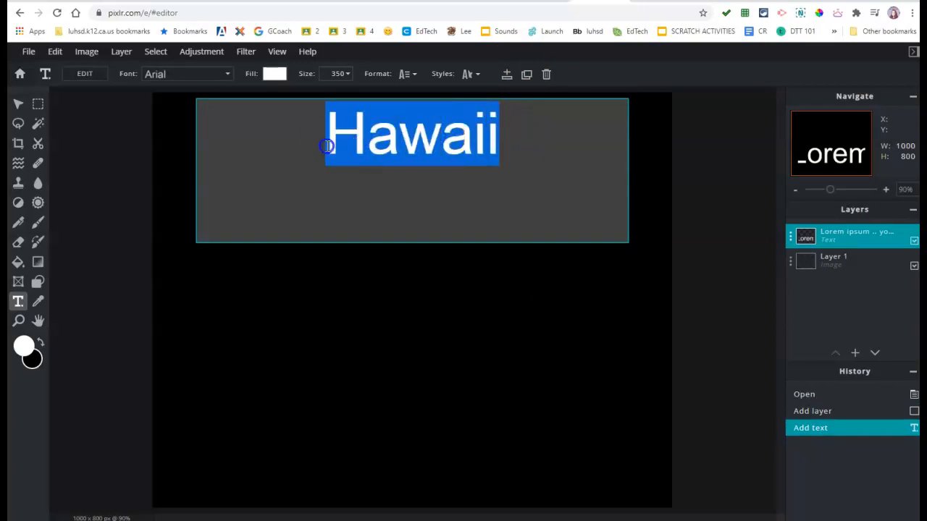
{"action": "left_click", "coordinate": [345, 75]}
{"action": "left_click_drag", "start_coordinate": [195, 393], "coordinate": [156, 394]}
{"action": "left_click_drag", "start_coordinate": [629, 399], "coordinate": [654, 395]}
{"action": "left_click", "coordinate": [338, 74]}
{"action": "double_click", "coordinate": [337, 73]}
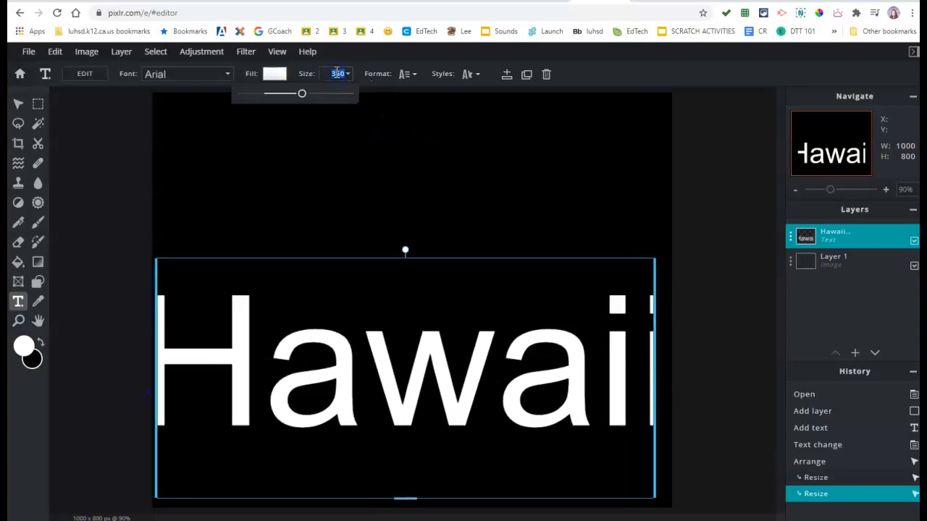
{"action": "type", "text": "300"}
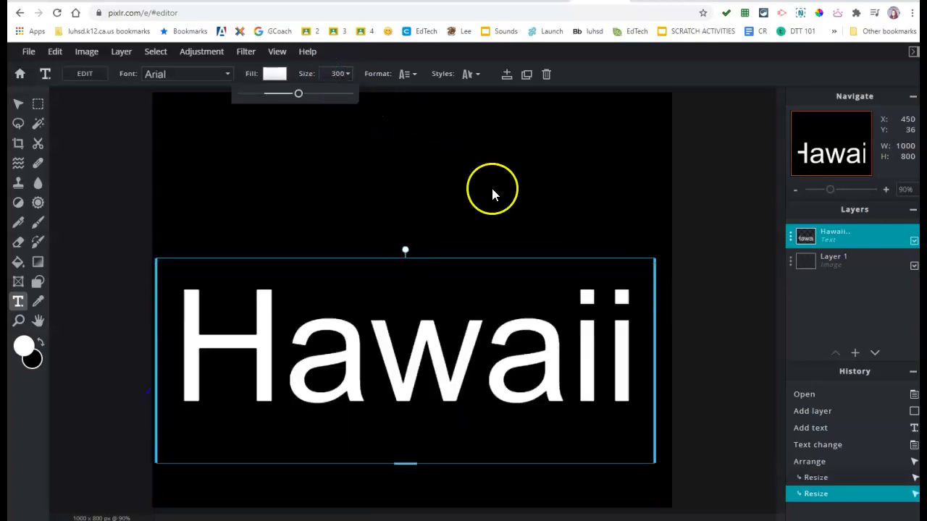
Browse the font list and change the Hawaii text to the Daddy Day font.
{"action": "left_click", "coordinate": [166, 74]}
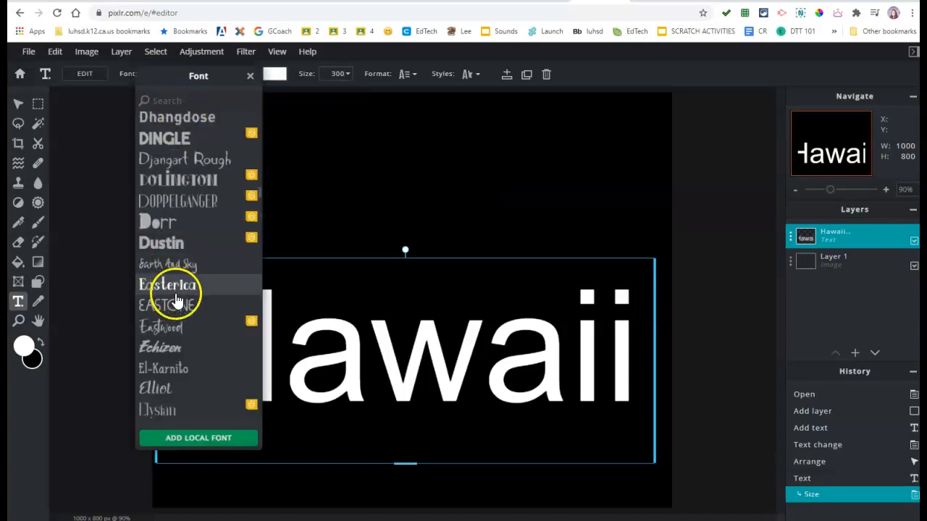
{"action": "scroll", "coordinate": [174, 245], "scroll_direction": "up", "scroll_amount": 2}
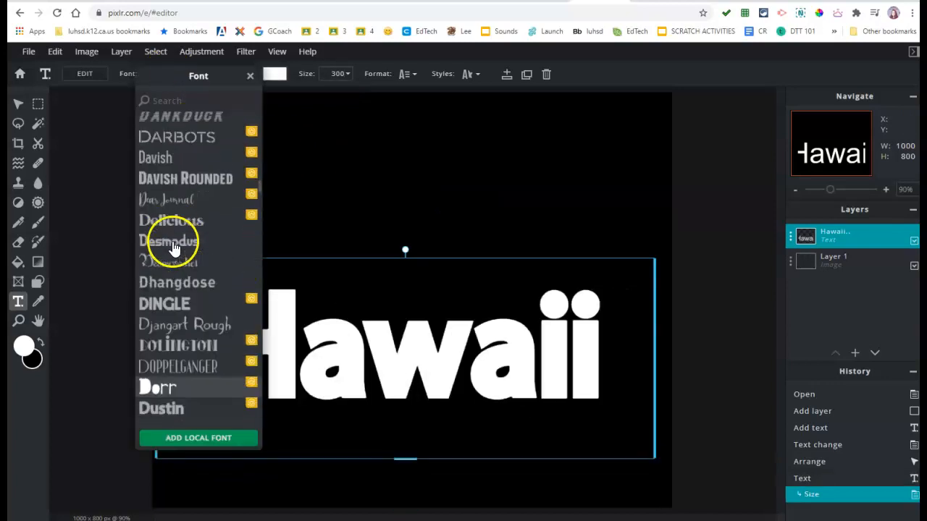
{"action": "scroll", "coordinate": [192, 250], "scroll_direction": "up", "scroll_amount": 2}
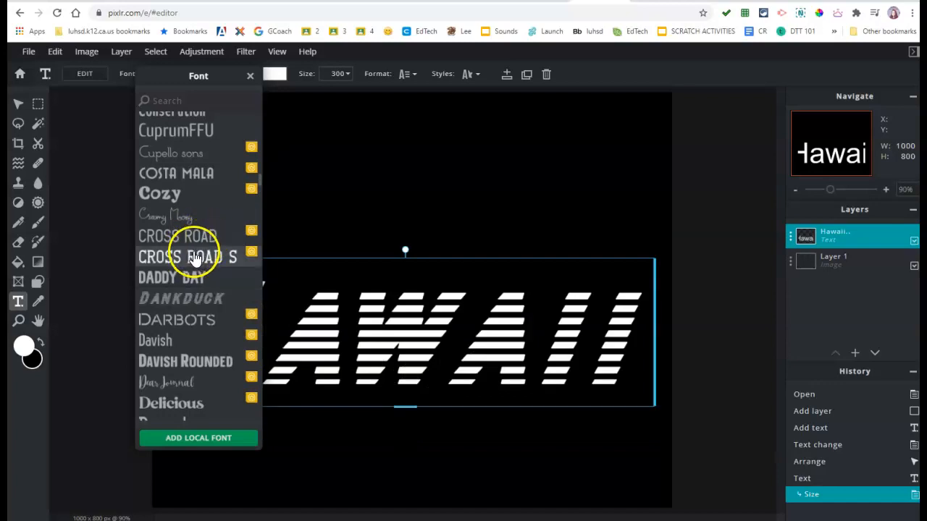
{"action": "scroll", "coordinate": [189, 289], "scroll_direction": "down", "scroll_amount": 1}
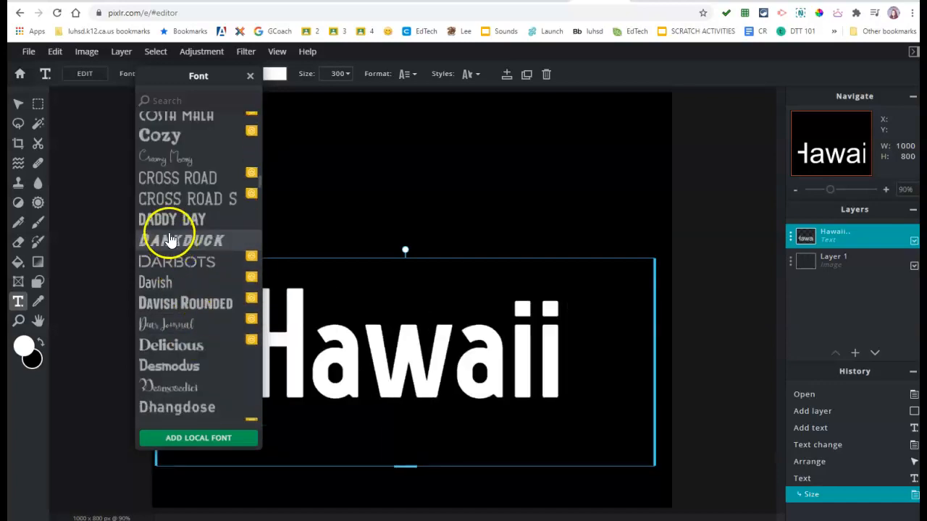
{"action": "left_click", "coordinate": [167, 222]}
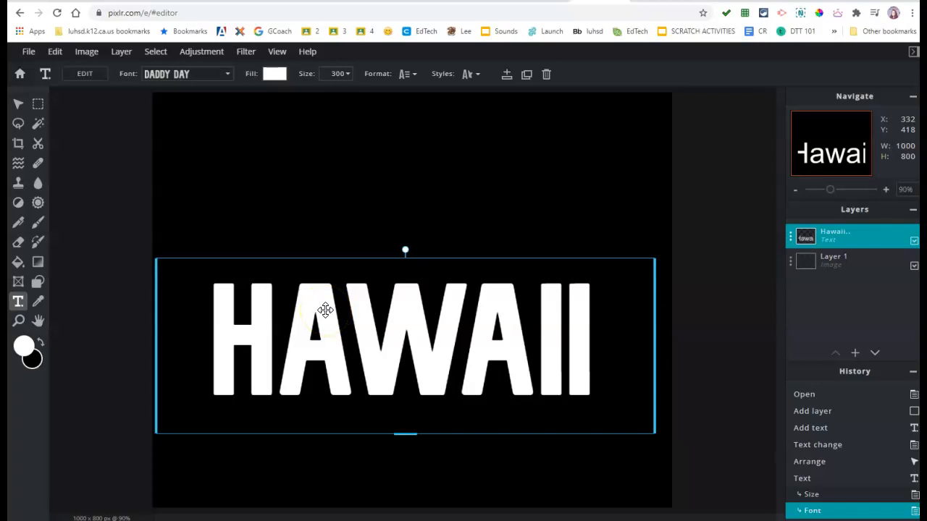
Set the Hawaii text size to 350 and merge the text layer down onto Layer 1.
{"action": "left_click", "coordinate": [335, 76]}
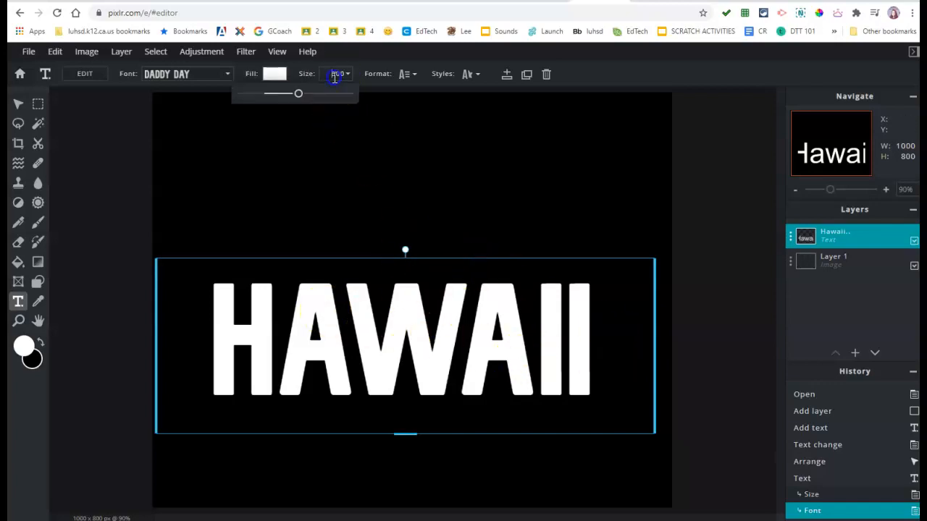
{"action": "type", "text": "350"}
{"action": "key", "text": "Return"}
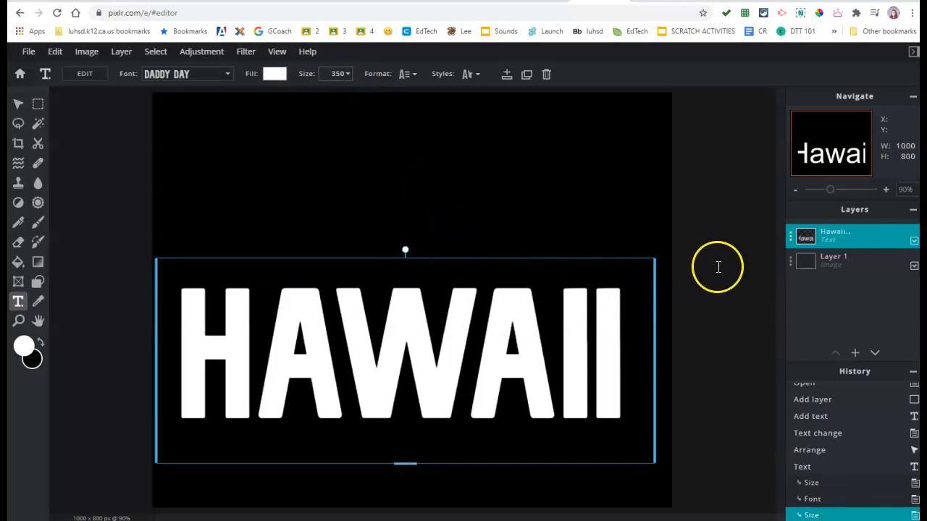
{"action": "left_click", "coordinate": [790, 240]}
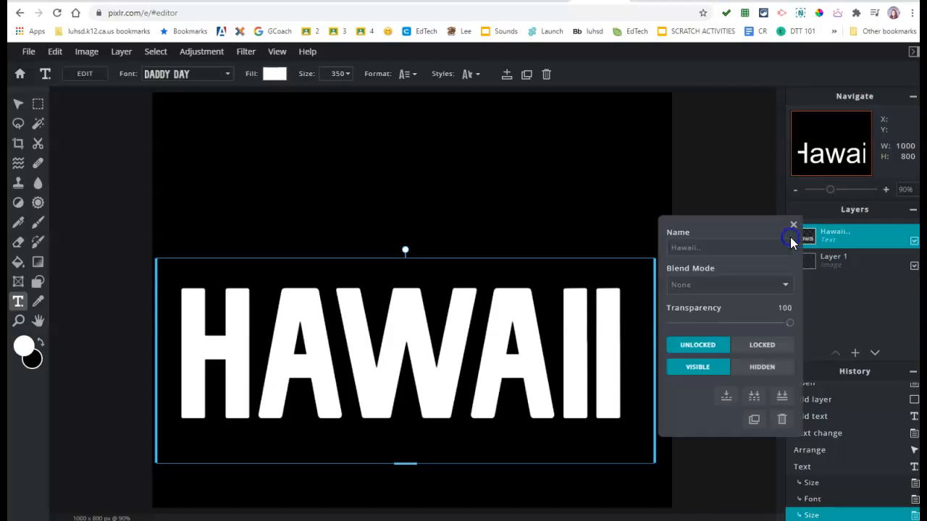
{"action": "left_click", "coordinate": [723, 398]}
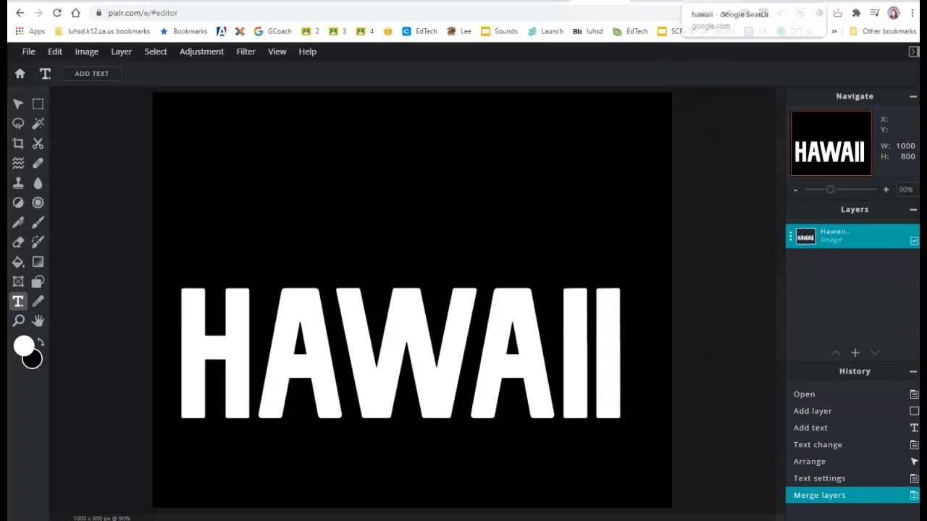
Switch to the Google image results for hawaii and open the TravelPulse source page of the palm tree sunset photo.
{"action": "left_click", "coordinate": [717, 3]}
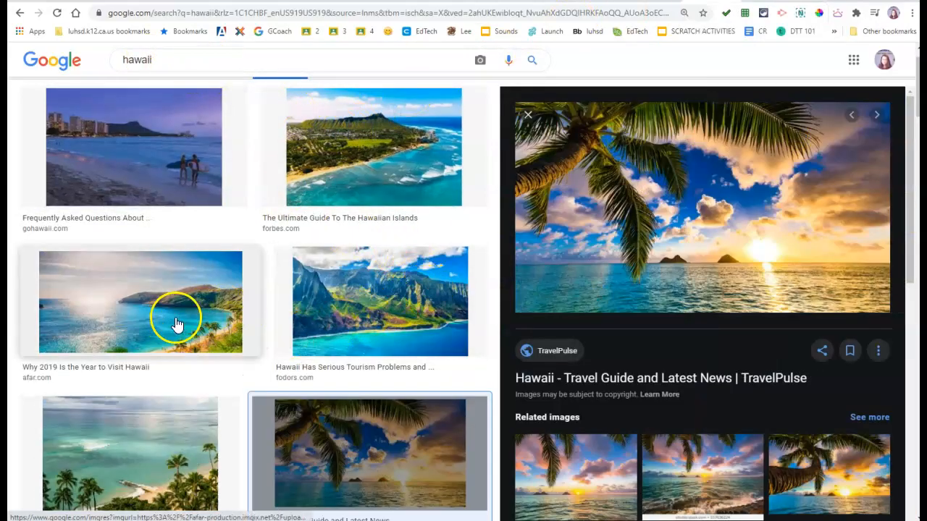
{"action": "left_click", "coordinate": [369, 420]}
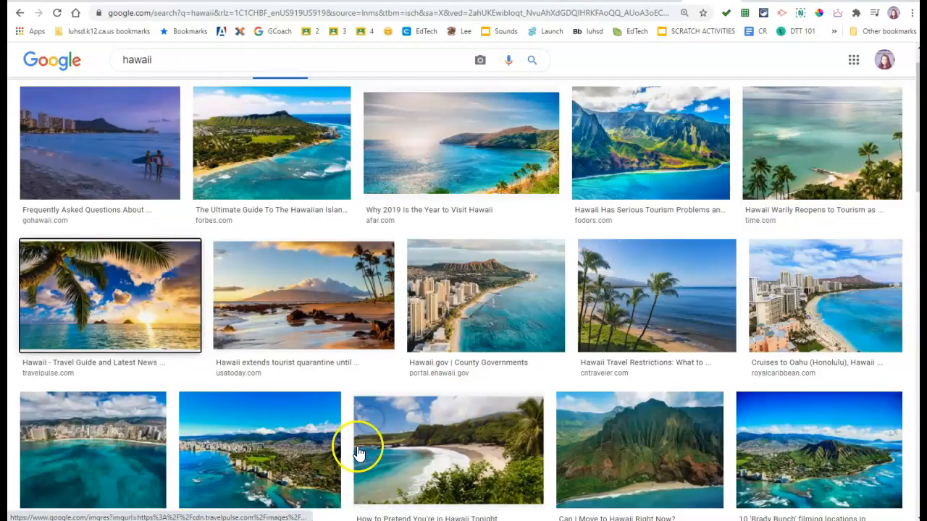
{"action": "left_click", "coordinate": [108, 282]}
{"action": "left_click", "coordinate": [703, 223]}
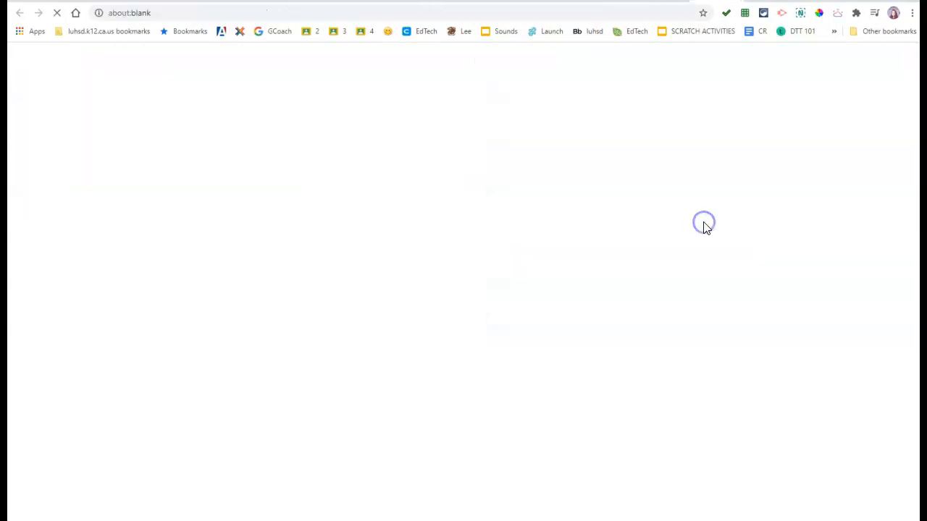
{"action": "scroll", "coordinate": [430, 459], "scroll_direction": "down", "scroll_amount": 2}
{"action": "scroll", "coordinate": [432, 459], "scroll_direction": "down", "scroll_amount": 1}
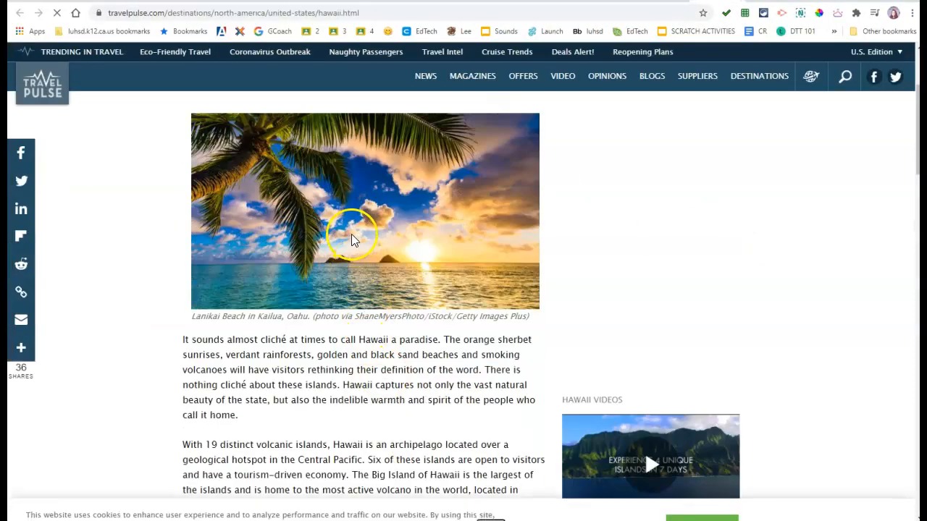
Save the palm tree sunset photo to the Downloads folder as Hawaiiiii.
{"action": "right_click", "coordinate": [352, 236]}
{"action": "left_click", "coordinate": [400, 258]}
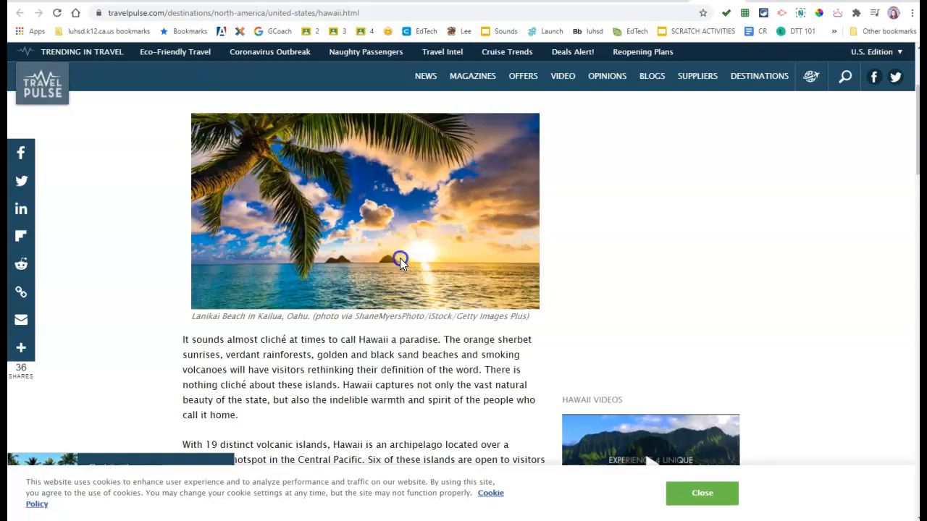
{"action": "type", "text": "H"}
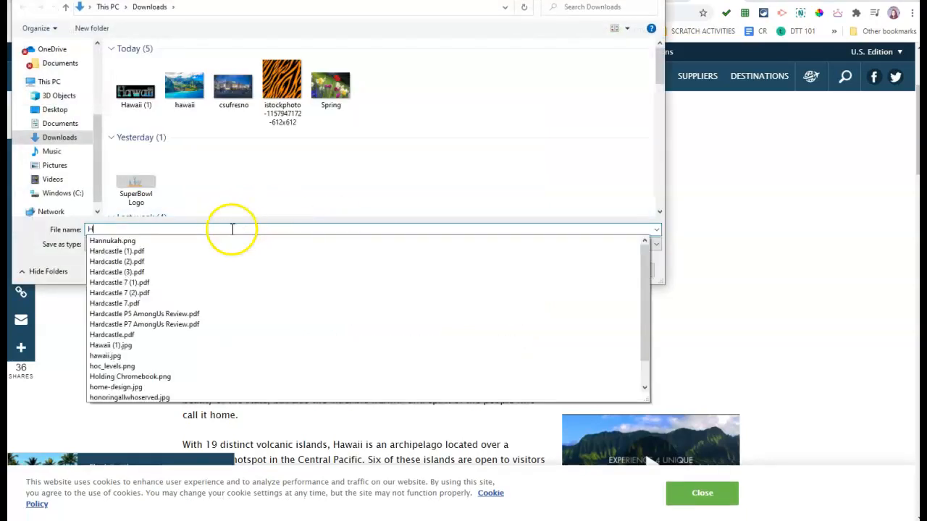
{"action": "type", "text": "awaiiiii"}
{"action": "key", "text": "Return"}
Return to Pixlr and add the downloaded palm tree sunset photo as a new image layer above the text.
{"action": "key", "text": "ctrl+shift+Tab"}
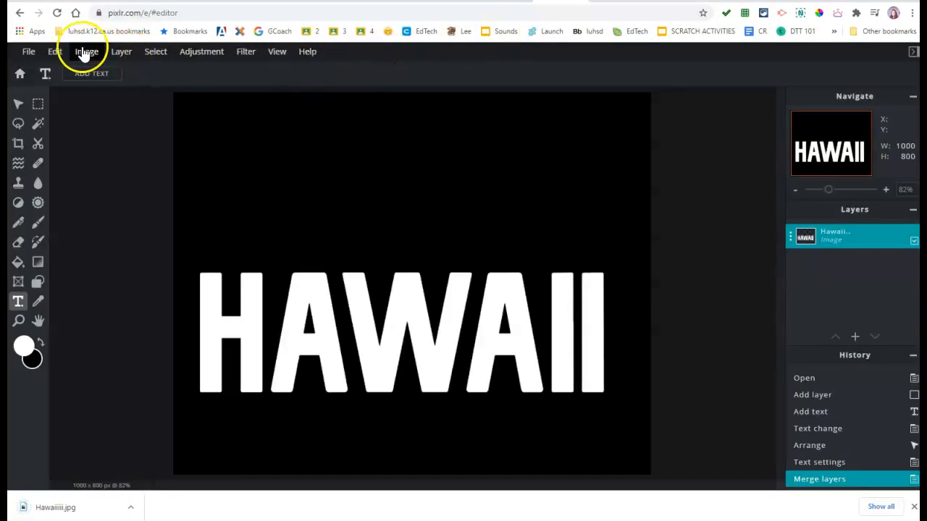
{"action": "left_click", "coordinate": [116, 54]}
{"action": "left_click", "coordinate": [140, 101]}
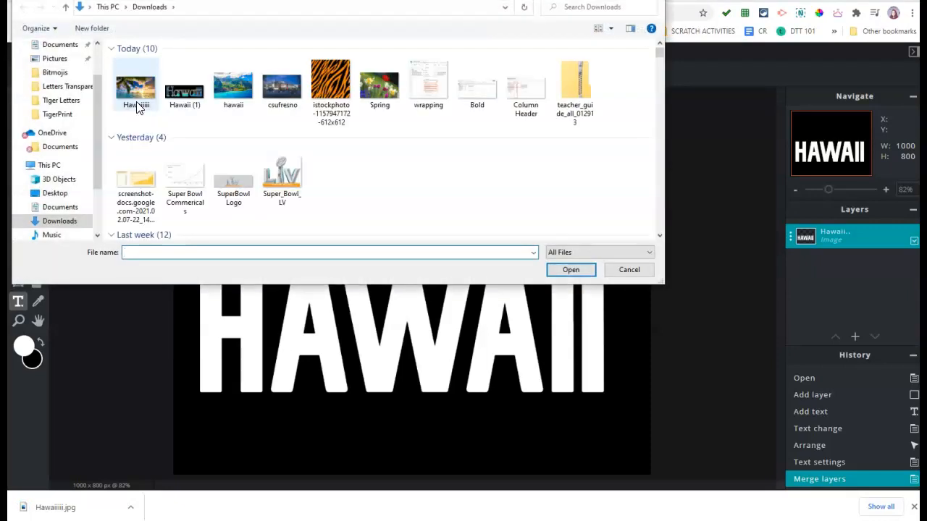
{"action": "double_click", "coordinate": [137, 105]}
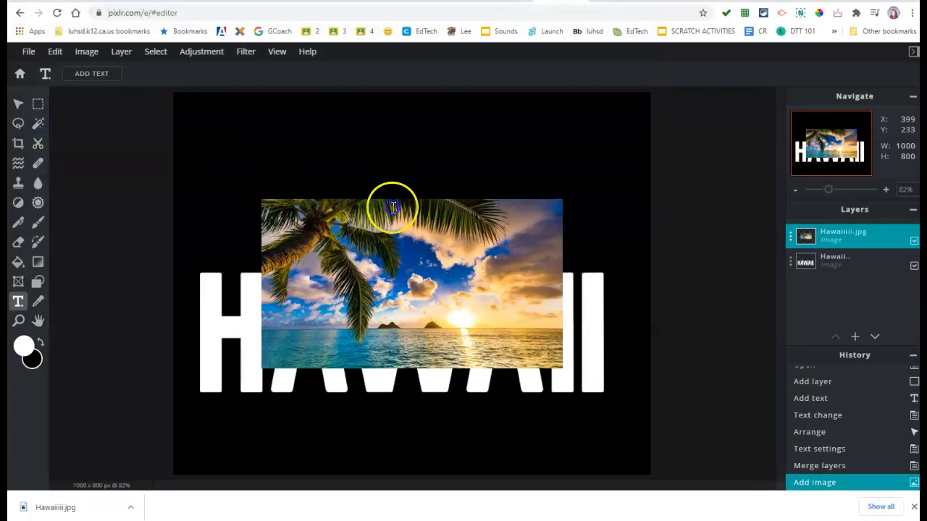
{"action": "left_click_drag", "start_coordinate": [498, 269], "coordinate": [414, 287]}
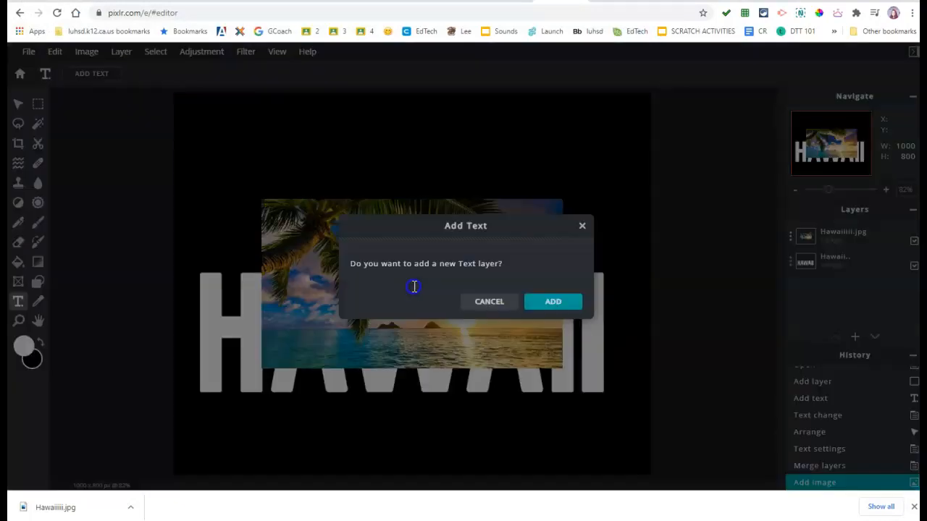
{"action": "left_click", "coordinate": [488, 303]}
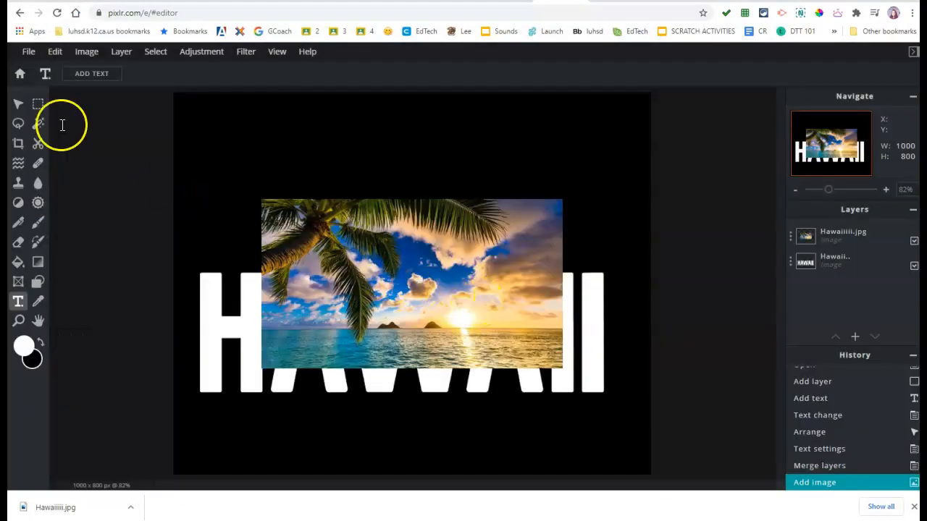
Free-transform the photo layer to about 904 x 509 px, position it over the whole Hawaii lettering, and apply the transform.
{"action": "left_click", "coordinate": [16, 105]}
{"action": "left_click", "coordinate": [365, 254]}
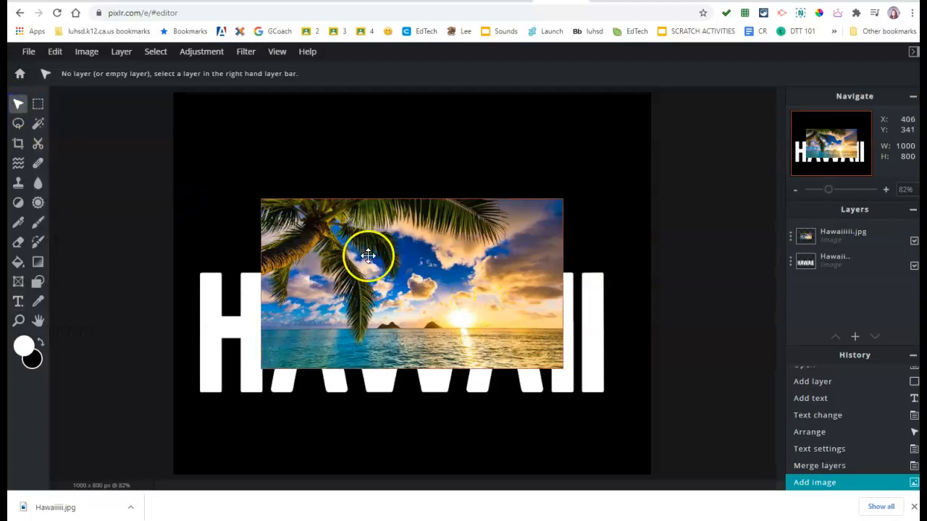
{"action": "left_click", "coordinate": [54, 51]}
{"action": "left_click", "coordinate": [82, 174]}
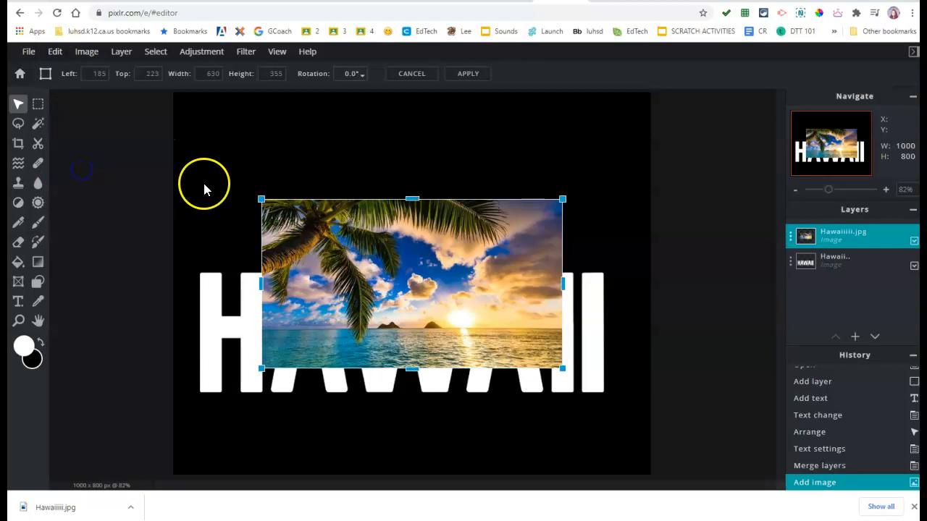
{"action": "left_click_drag", "start_coordinate": [261, 199], "coordinate": [182, 154]}
{"action": "left_click_drag", "start_coordinate": [560, 376], "coordinate": [612, 422]}
{"action": "left_click_drag", "start_coordinate": [552, 324], "coordinate": [567, 355]}
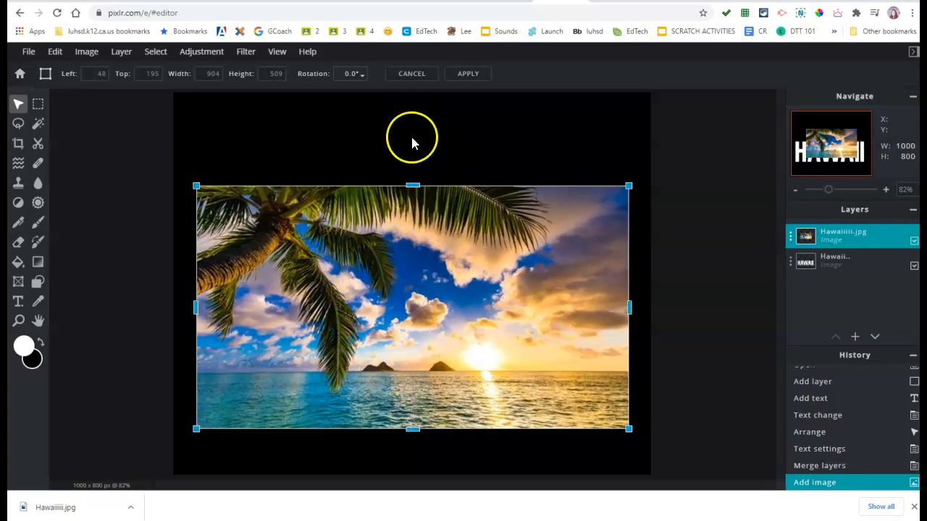
{"action": "left_click", "coordinate": [459, 76]}
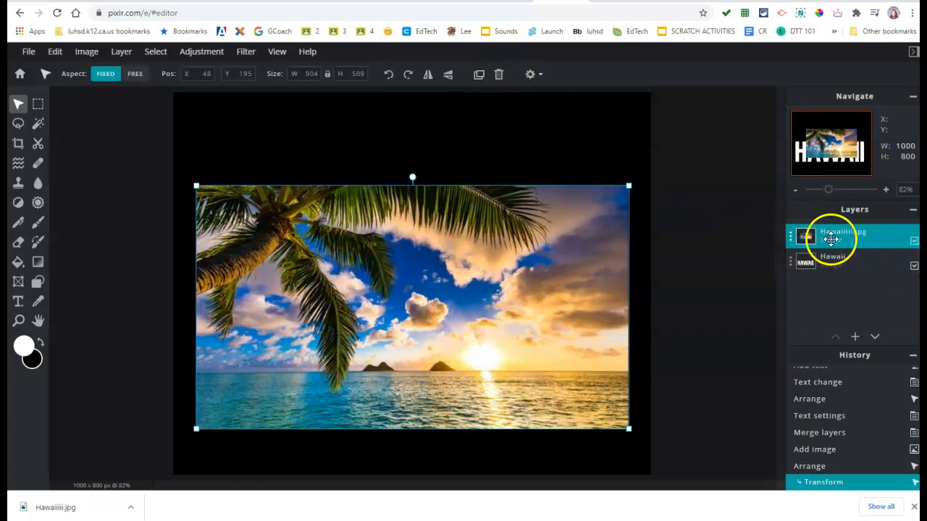
Lower the photo layer's transparency value to 62 in its layer settings.
{"action": "left_click", "coordinate": [791, 246]}
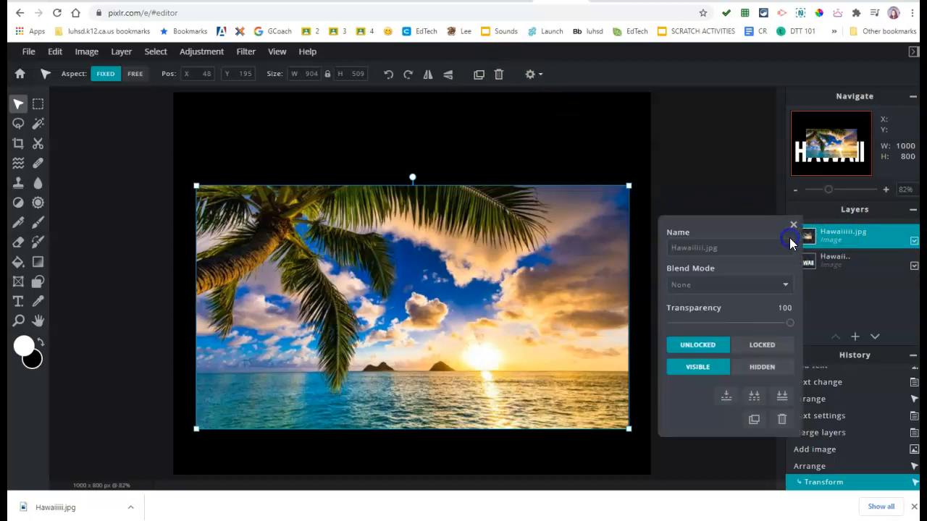
{"action": "left_click_drag", "start_coordinate": [788, 323], "coordinate": [745, 325]}
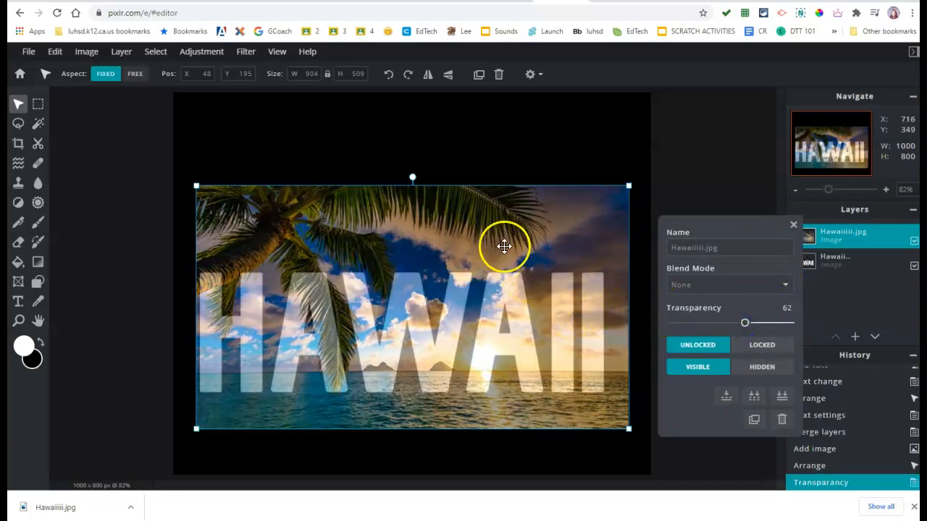
Move the photo layer up to about X 37, Y 146 so it still covers the lettering, and hide that layer.
{"action": "left_click_drag", "start_coordinate": [459, 219], "coordinate": [454, 195]}
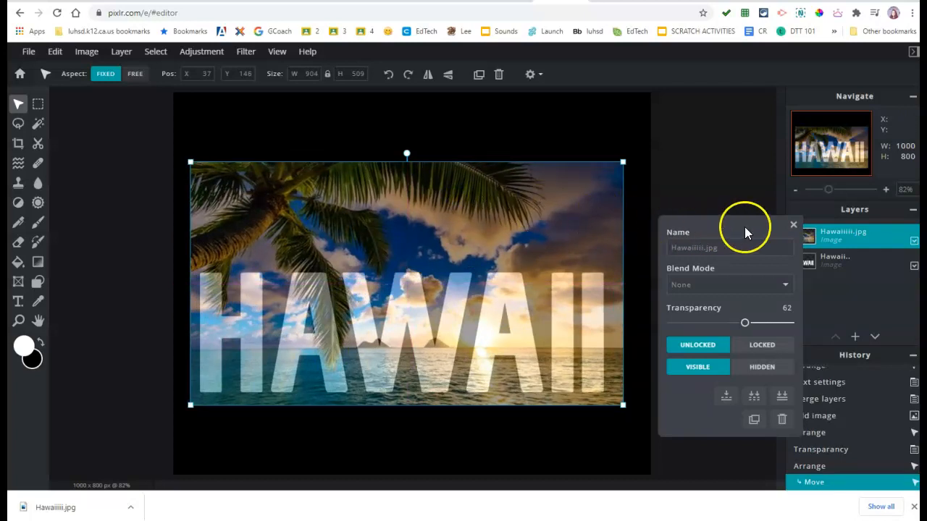
{"action": "left_click", "coordinate": [794, 225]}
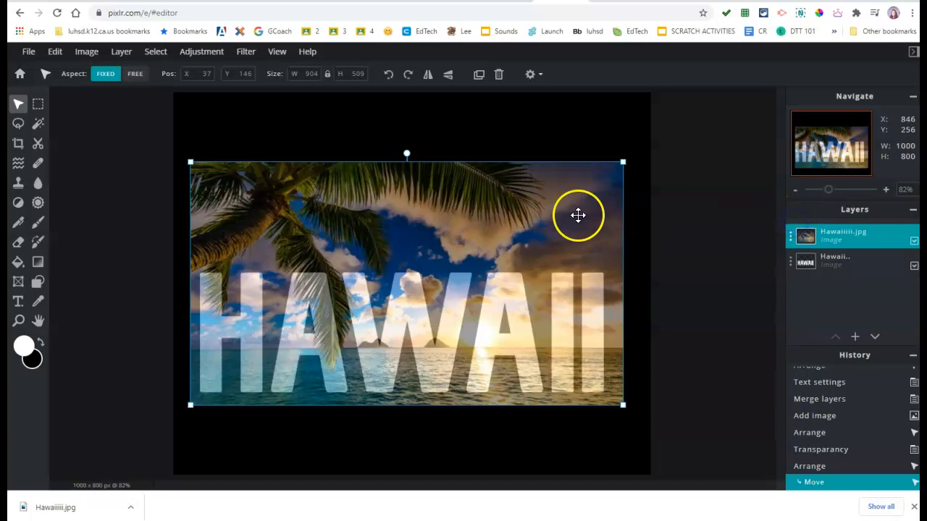
{"action": "left_click", "coordinate": [914, 242]}
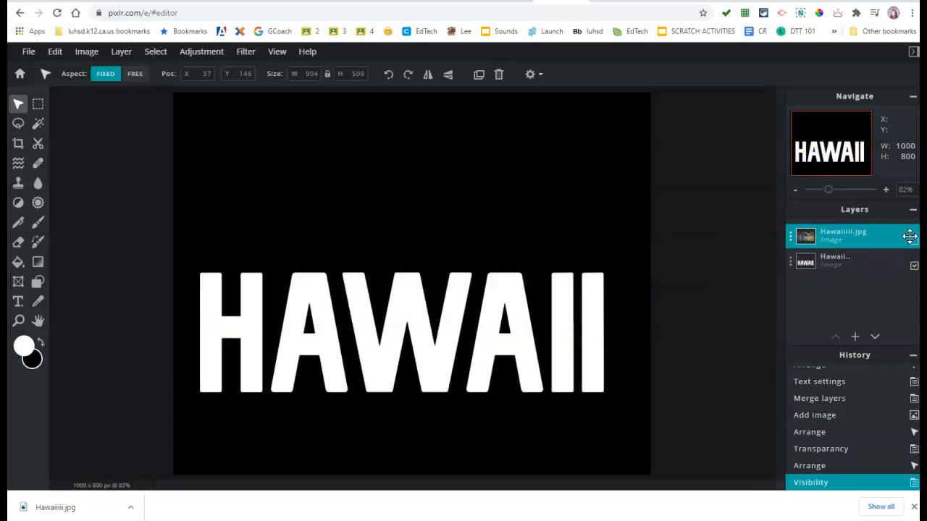
On the Hawaii text layer, select all the black background with the Magic Wand, including the openings inside both A letters.
{"action": "left_click", "coordinate": [827, 266]}
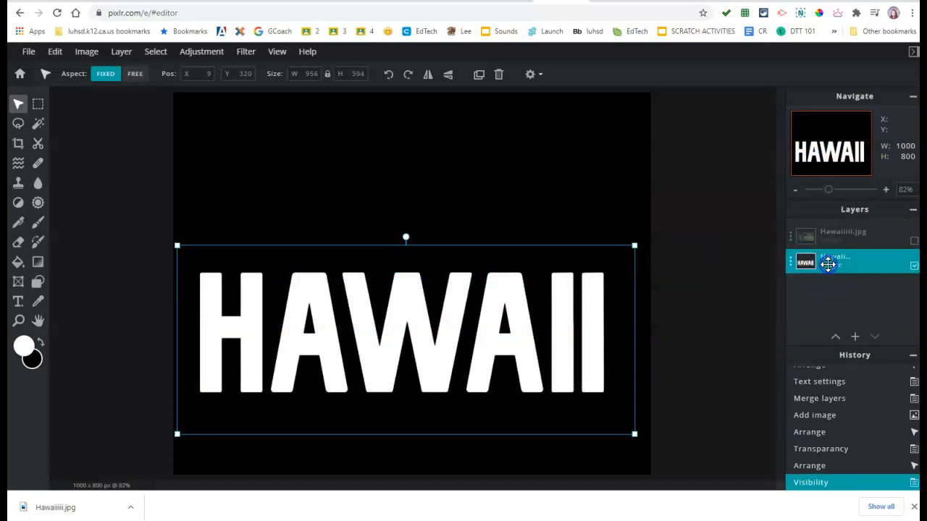
{"action": "left_click", "coordinate": [39, 125]}
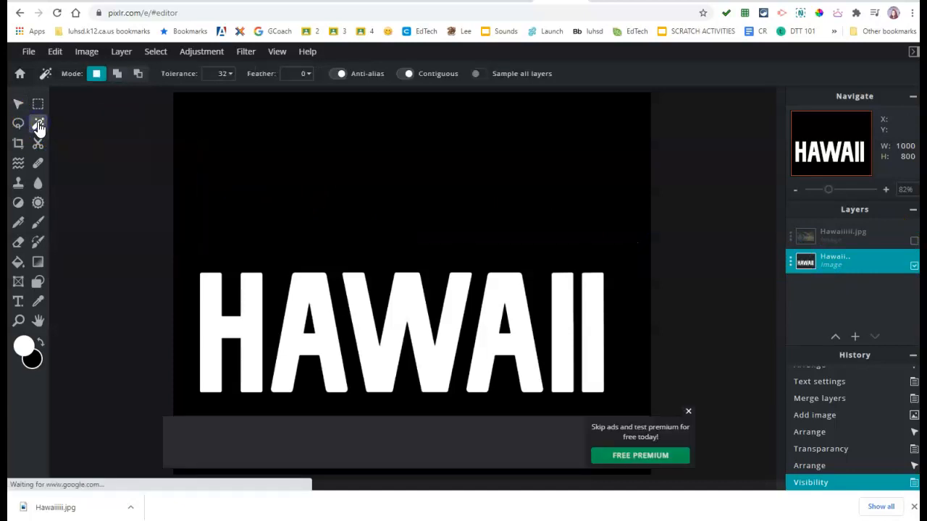
{"action": "left_click", "coordinate": [688, 412]}
{"action": "left_click", "coordinate": [323, 203]}
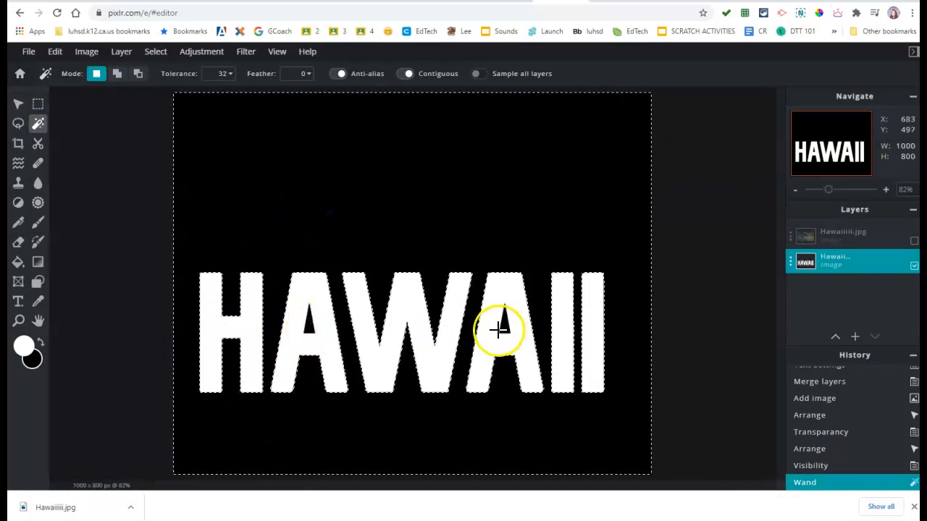
{"action": "left_click", "coordinate": [310, 325], "text": "shift"}
{"action": "left_click", "coordinate": [505, 324], "text": "shift"}
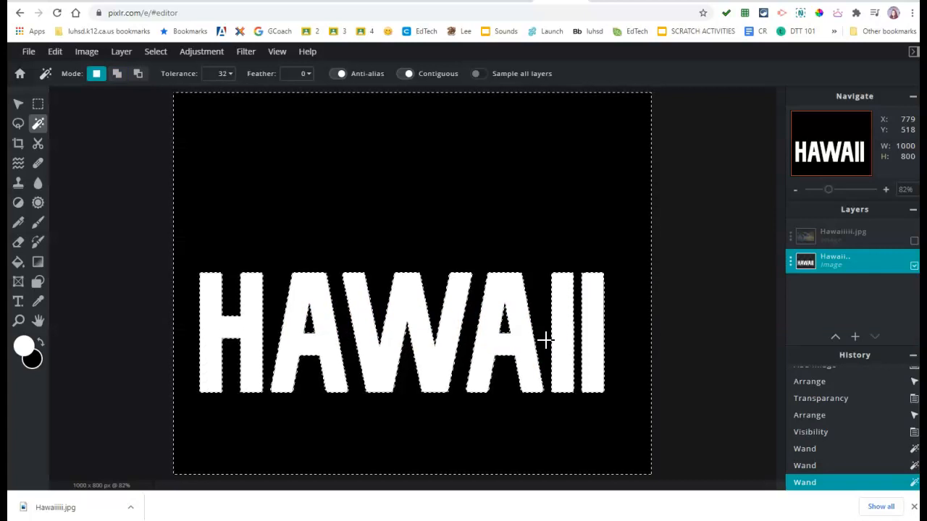
Show the photo layer again and erase all of it outside the letters within the selection, using a 670 px eraser.
{"action": "left_click", "coordinate": [852, 237]}
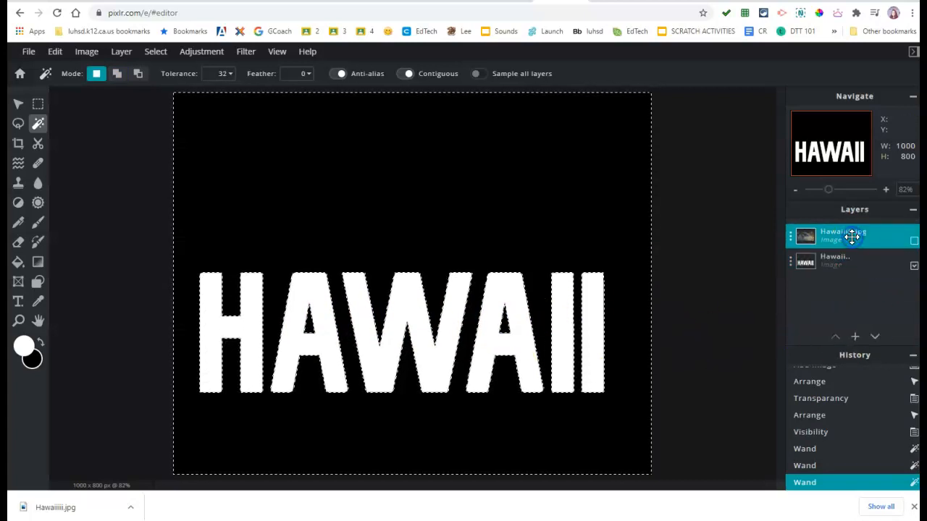
{"action": "left_click", "coordinate": [913, 242]}
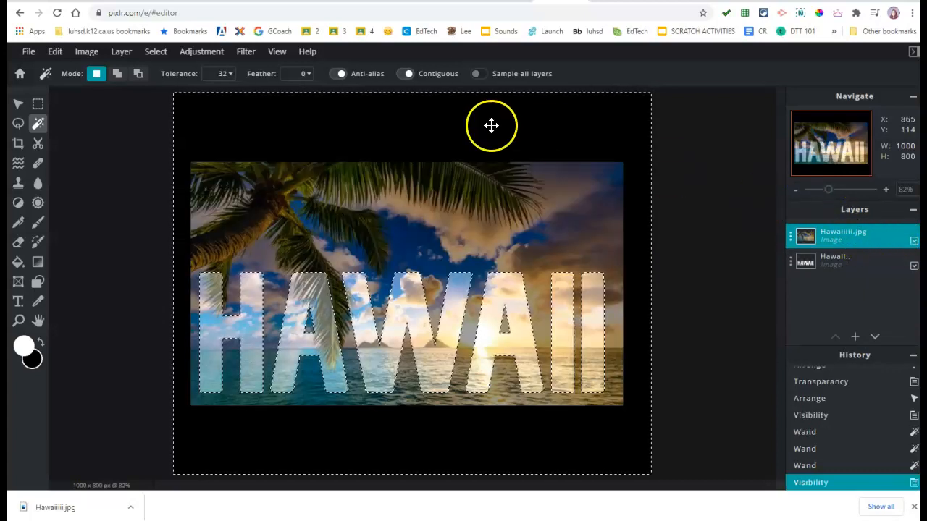
{"action": "left_click", "coordinate": [19, 245]}
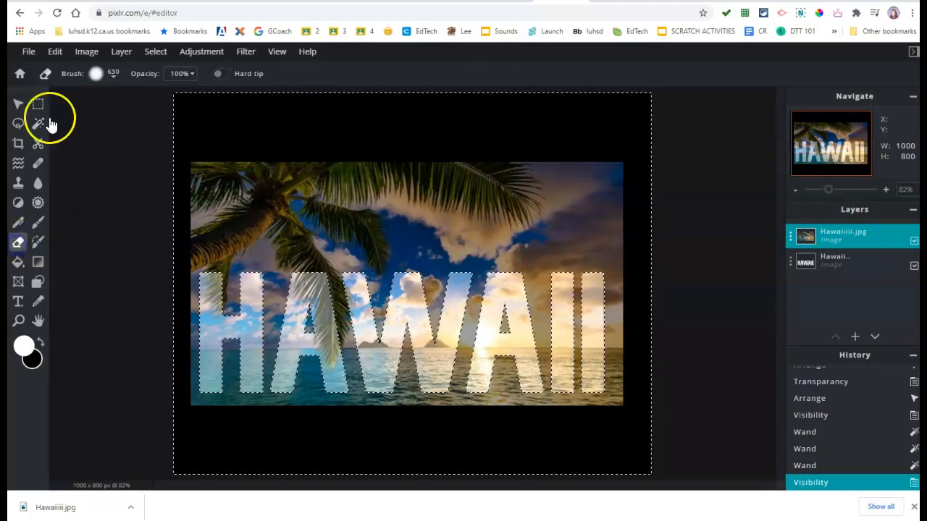
{"action": "left_click", "coordinate": [98, 75]}
{"action": "mouse_move", "coordinate": [179, 116]}
{"action": "left_mouse_down"}
{"action": "mouse_move", "coordinate": [138, 118]}
{"action": "mouse_move", "coordinate": [183, 122]}
{"action": "left_mouse_up"}
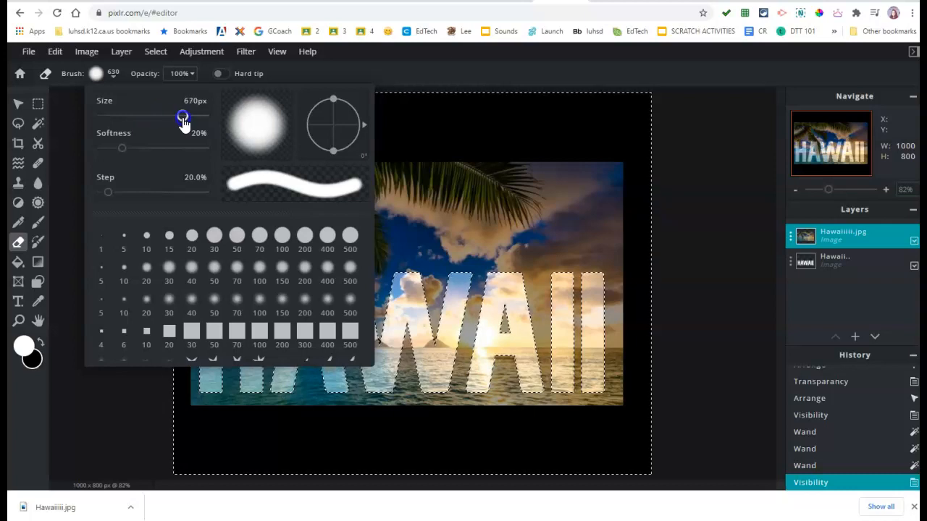
{"action": "left_click", "coordinate": [431, 188]}
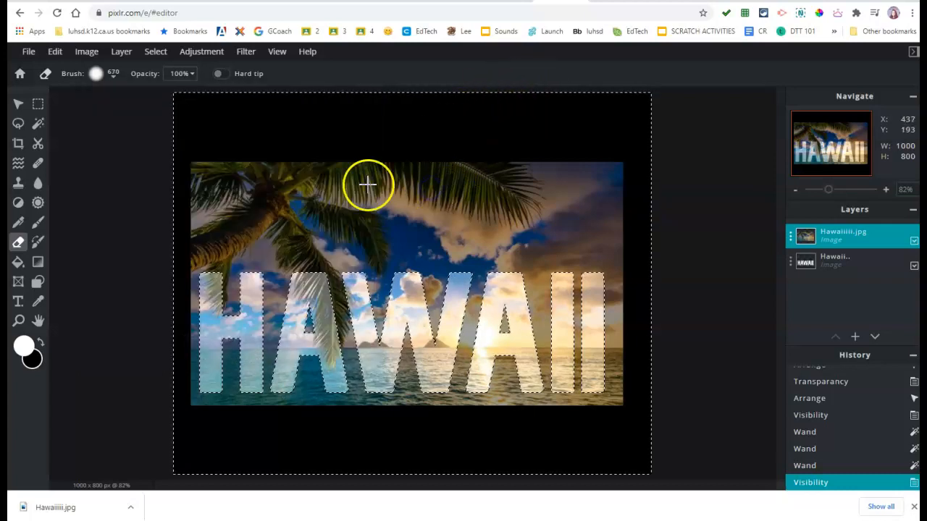
{"action": "mouse_move", "coordinate": [190, 191]}
{"action": "left_mouse_down"}
{"action": "mouse_move", "coordinate": [182, 184]}
{"action": "mouse_move", "coordinate": [476, 203]}
{"action": "mouse_move", "coordinate": [619, 199]}
{"action": "left_mouse_up"}
{"action": "mouse_move", "coordinate": [619, 250]}
{"action": "left_mouse_down"}
{"action": "mouse_move", "coordinate": [619, 284]}
{"action": "mouse_move", "coordinate": [599, 289]}
{"action": "mouse_move", "coordinate": [216, 282]}
{"action": "left_mouse_up"}
{"action": "left_click_drag", "start_coordinate": [208, 347], "coordinate": [580, 359]}
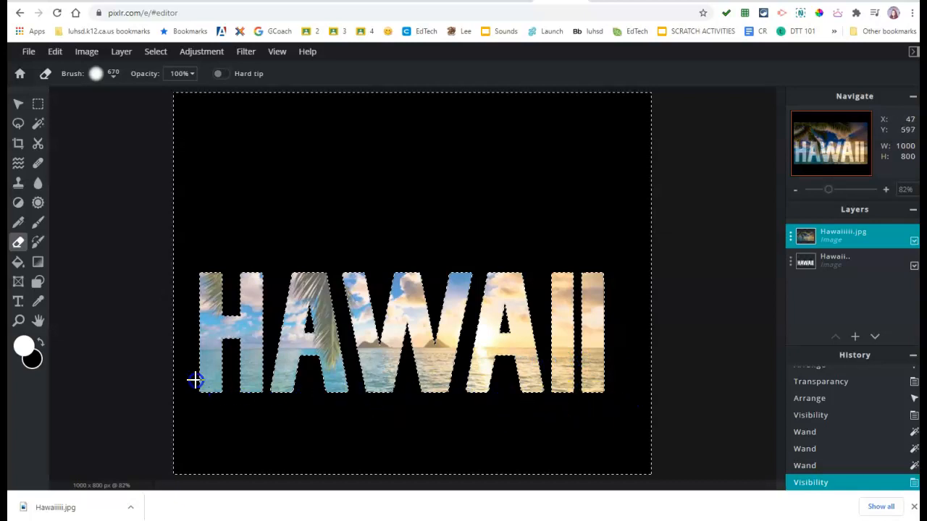
{"action": "left_click", "coordinate": [594, 300]}
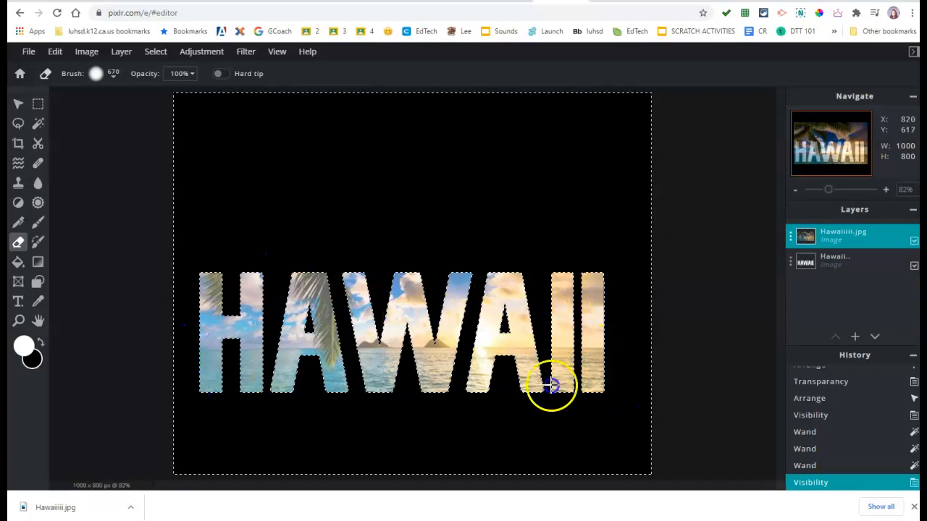
{"action": "left_click", "coordinate": [230, 364]}
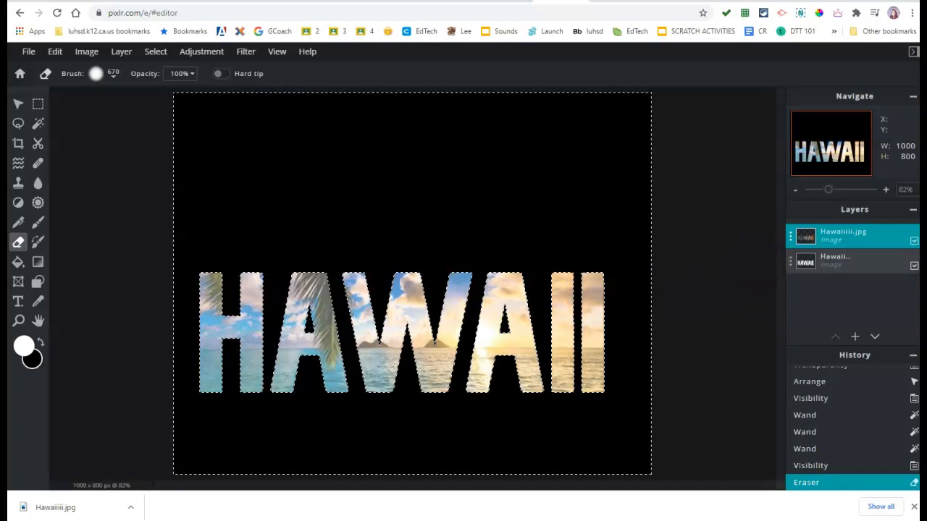
Set the photo layer's transparency value to 100 and deselect the background selection.
{"action": "left_click", "coordinate": [872, 235]}
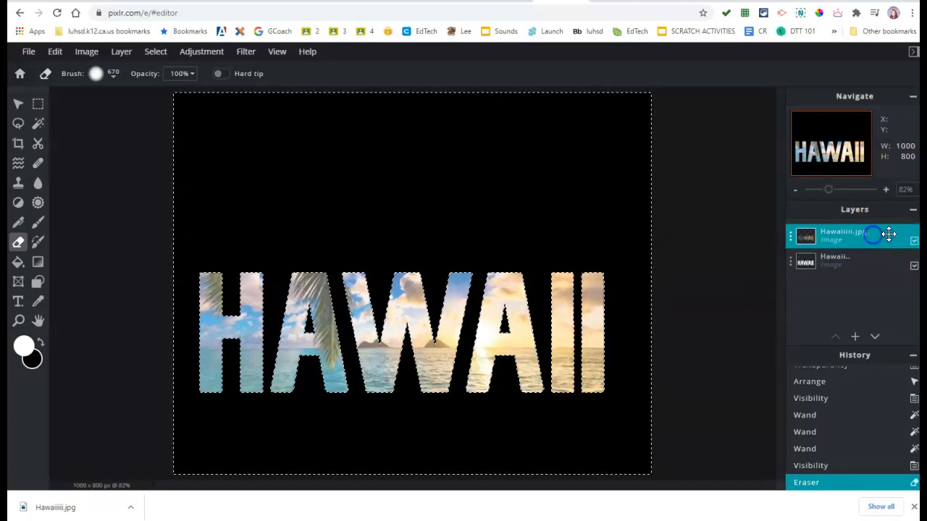
{"action": "left_click", "coordinate": [792, 238]}
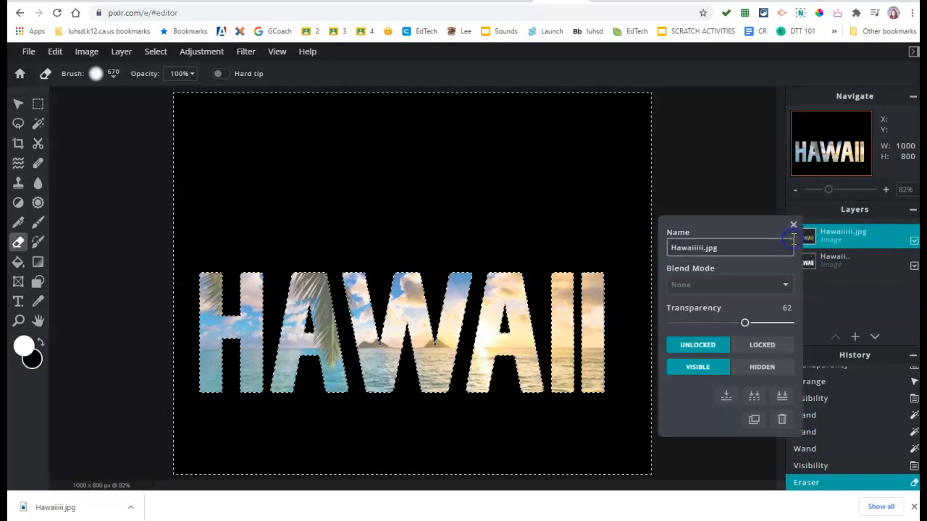
{"action": "left_click_drag", "start_coordinate": [745, 320], "coordinate": [792, 324]}
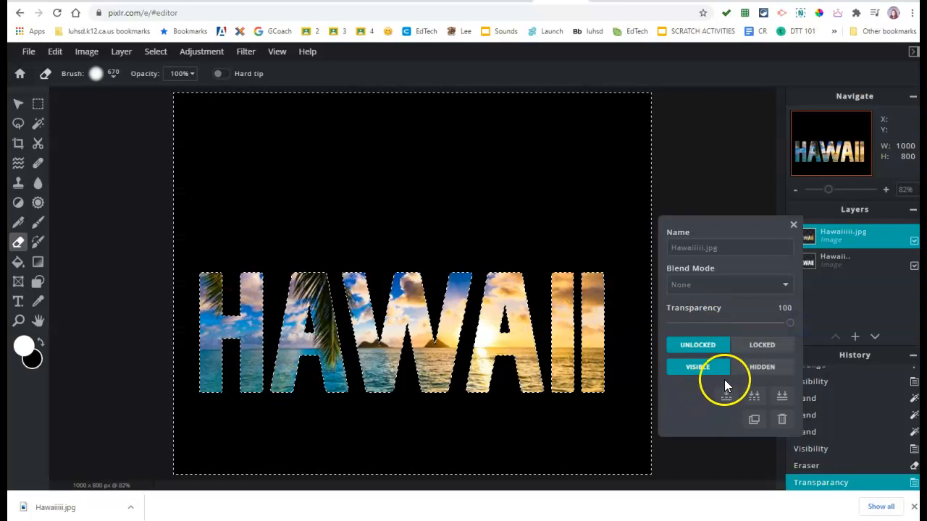
{"action": "left_click", "coordinate": [794, 225]}
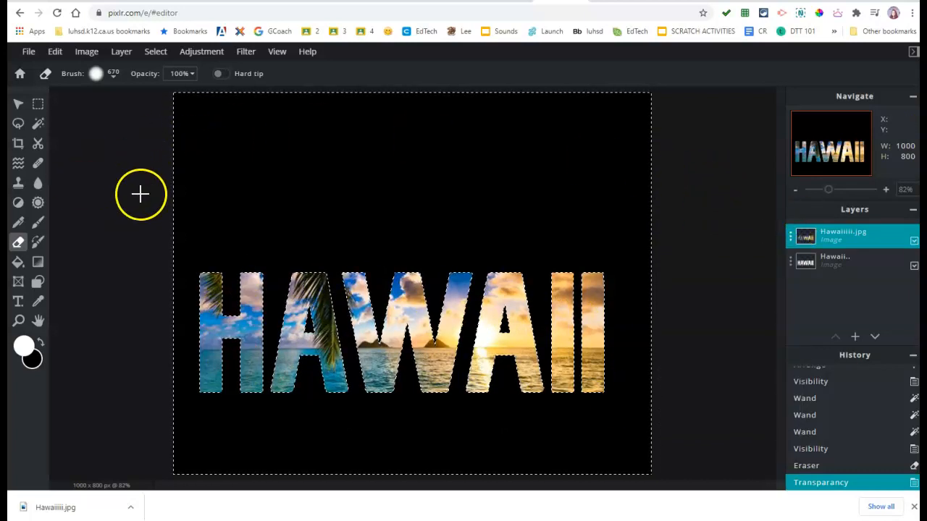
{"action": "key", "text": "ctrl+d"}
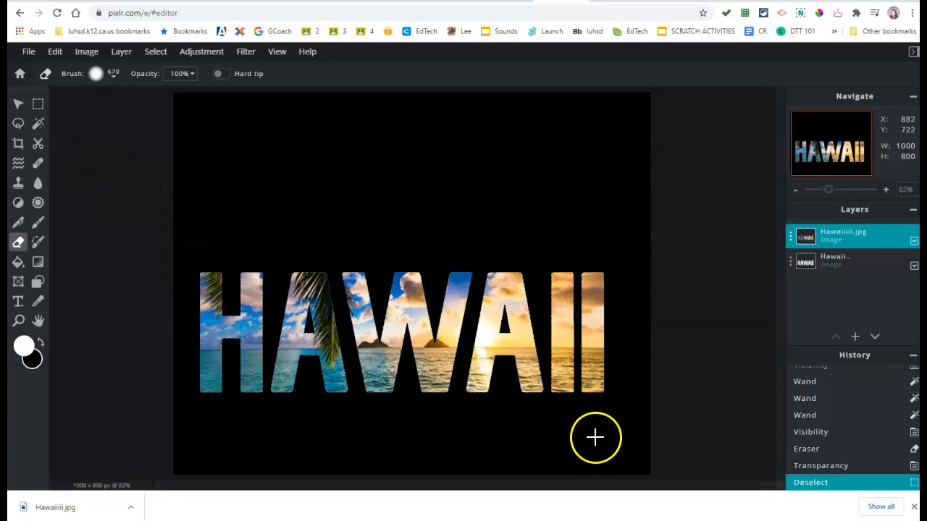
Crop the canvas closely around the Hawaii lettering to about 890 x 294 px.
{"action": "left_click", "coordinate": [17, 149]}
{"action": "left_click_drag", "start_coordinate": [173, 88], "coordinate": [188, 261]}
{"action": "left_click_drag", "start_coordinate": [649, 470], "coordinate": [615, 399]}
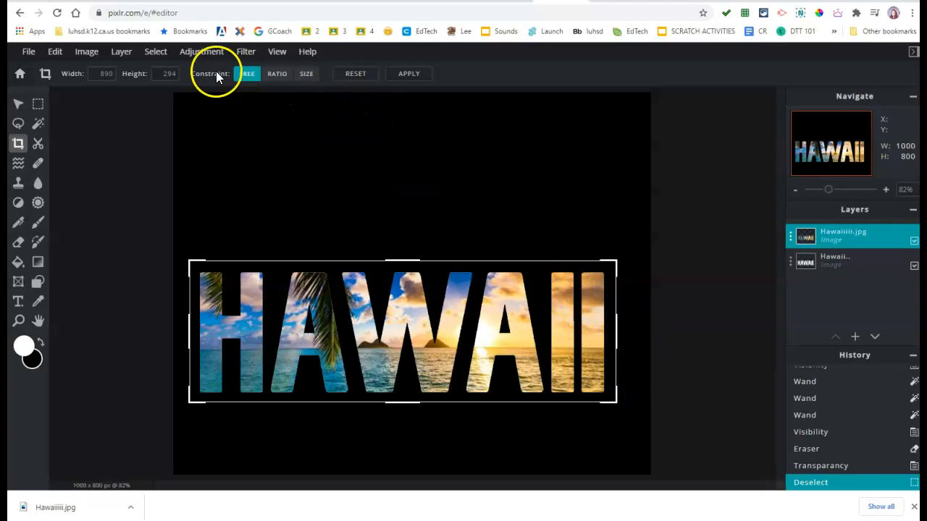
{"action": "left_click", "coordinate": [414, 74]}
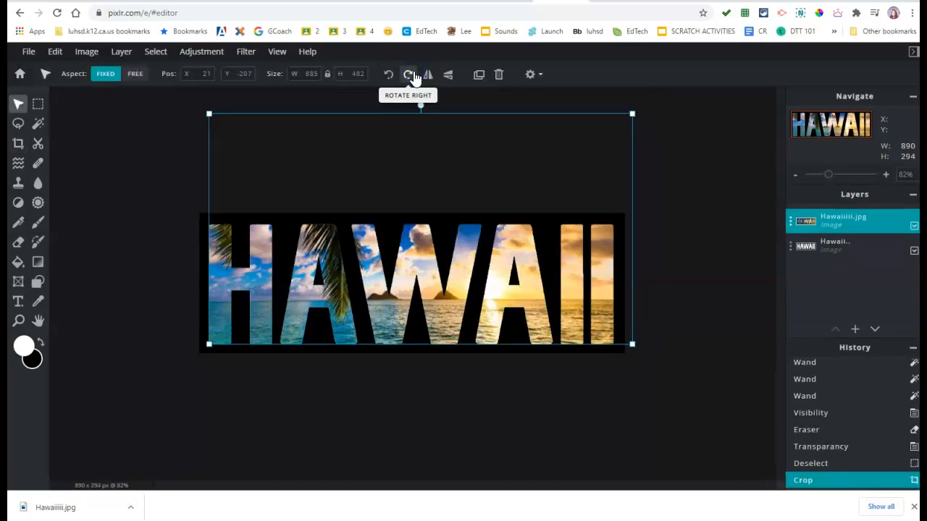
Apply a white outer glow to the photo-filled letters with 11 px size, 47% feather and 85% opacity.
{"action": "left_click", "coordinate": [243, 60]}
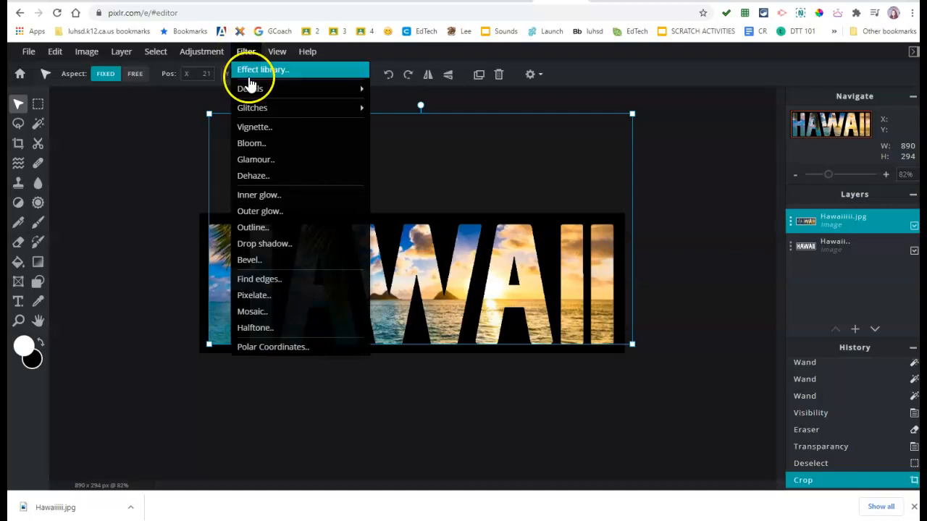
{"action": "left_click", "coordinate": [265, 211]}
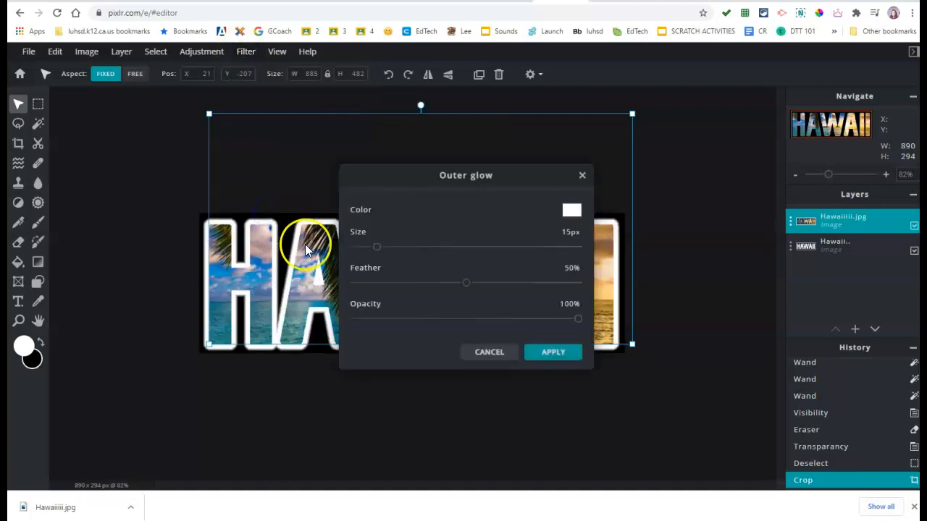
{"action": "left_click_drag", "start_coordinate": [376, 247], "coordinate": [371, 247]}
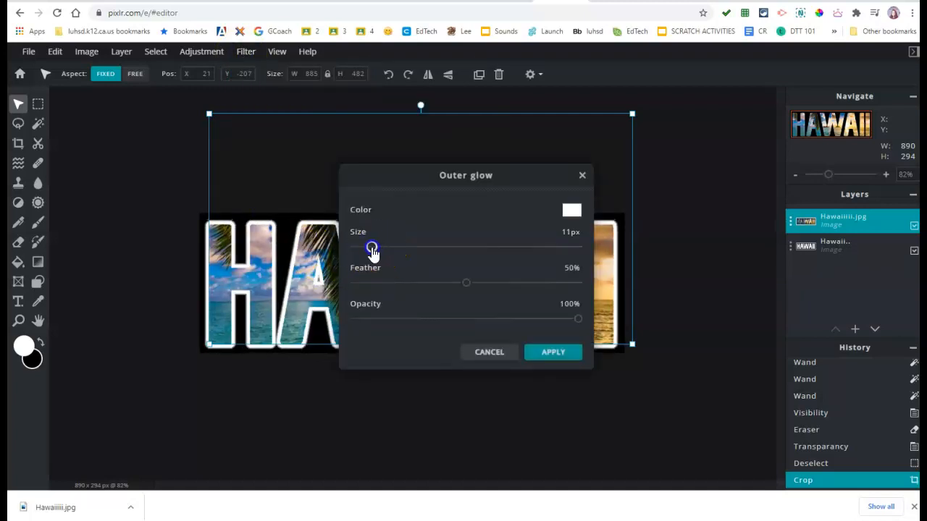
{"action": "mouse_move", "coordinate": [464, 283]}
{"action": "left_mouse_down"}
{"action": "mouse_move", "coordinate": [436, 282]}
{"action": "mouse_move", "coordinate": [498, 290]}
{"action": "mouse_move", "coordinate": [420, 282]}
{"action": "mouse_move", "coordinate": [464, 284]}
{"action": "mouse_move", "coordinate": [444, 286]}
{"action": "mouse_move", "coordinate": [457, 287]}
{"action": "left_mouse_up"}
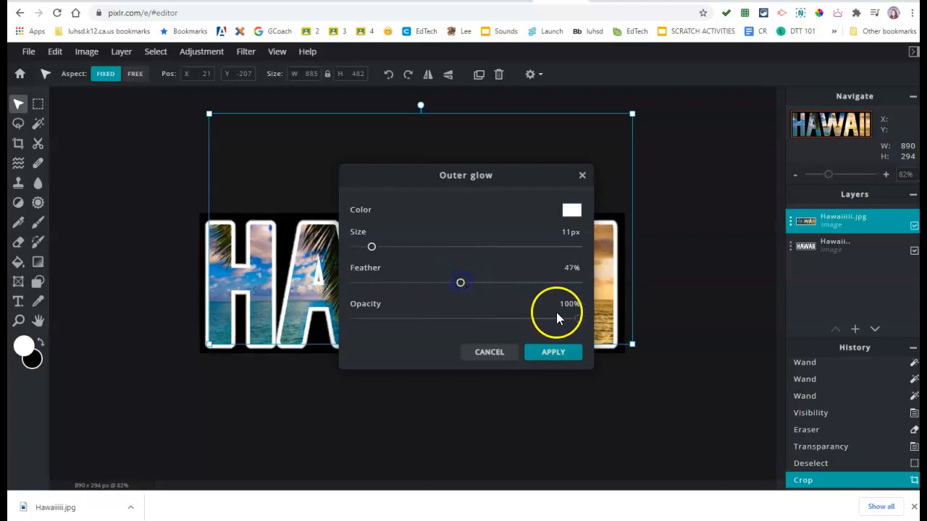
{"action": "left_click_drag", "start_coordinate": [577, 323], "coordinate": [546, 321]}
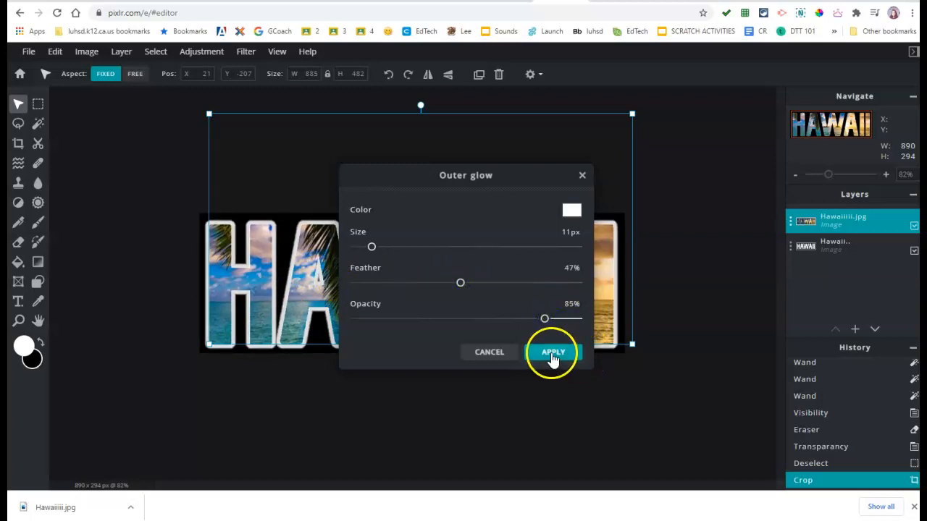
{"action": "left_click", "coordinate": [552, 353]}
{"action": "left_click", "coordinate": [587, 415]}
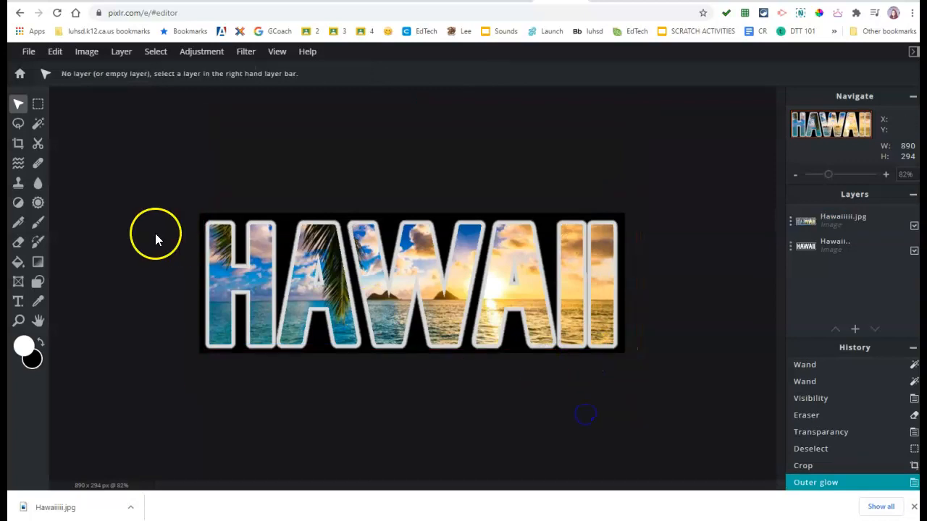
Enter a new Hawaii file name and download the finished graphic as a high-quality JPG.
{"action": "left_click", "coordinate": [29, 52]}
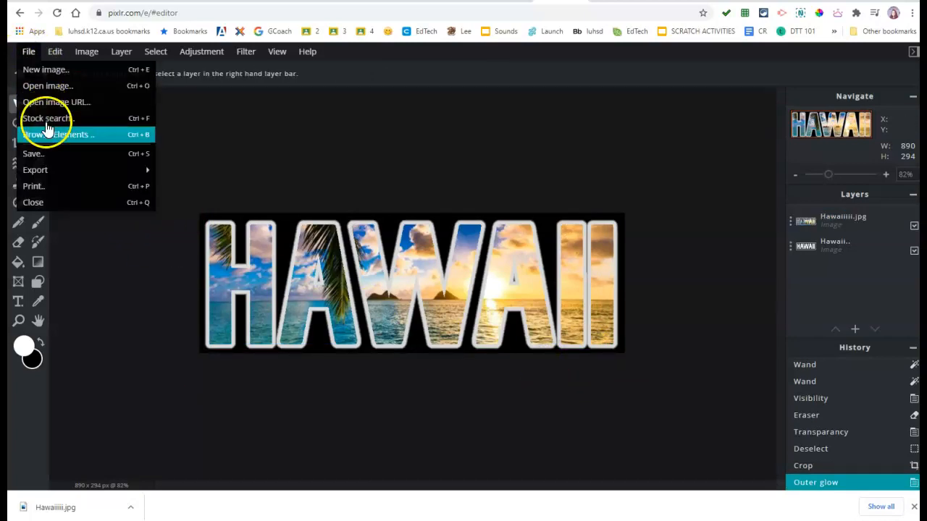
{"action": "left_click", "coordinate": [46, 154]}
{"action": "left_click_drag", "start_coordinate": [534, 213], "coordinate": [439, 219]}
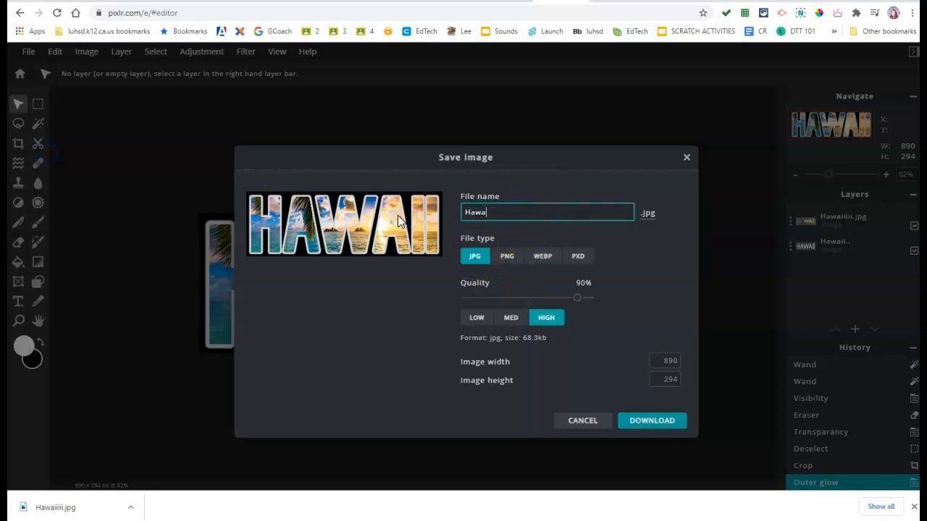
{"action": "left_click", "coordinate": [634, 422]}
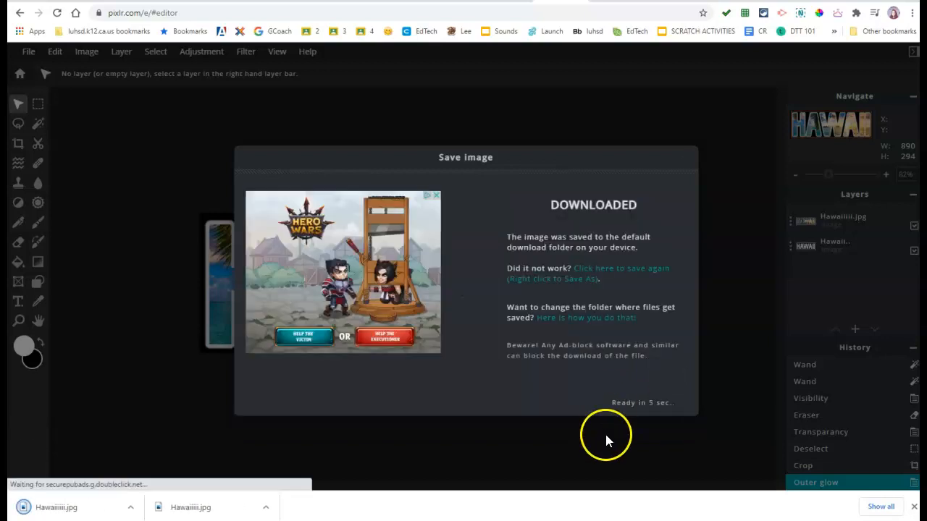